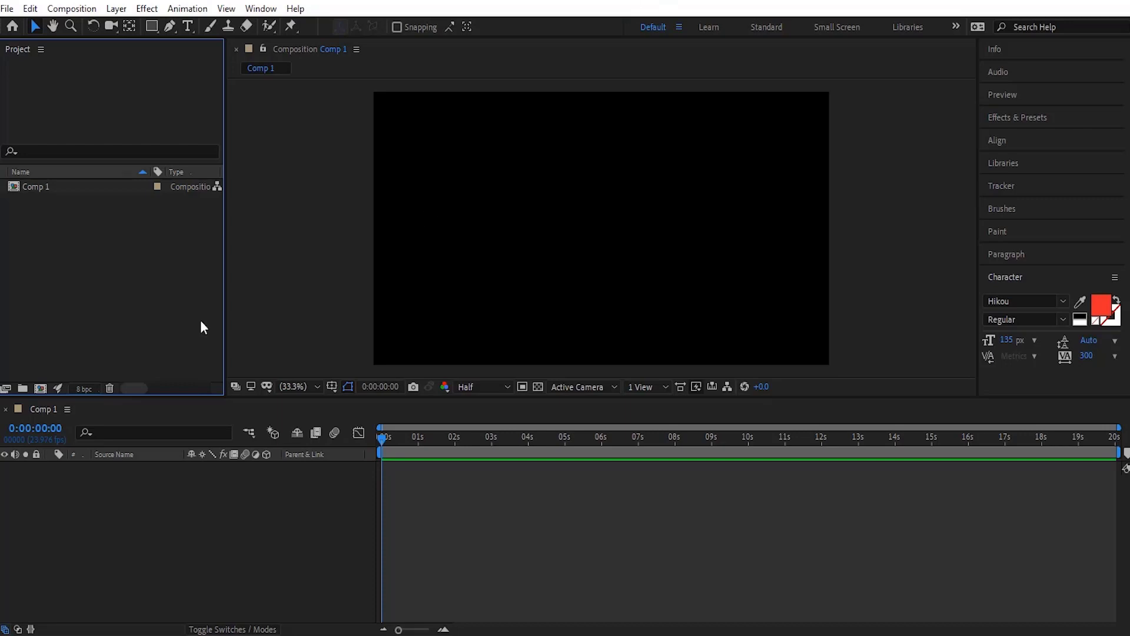
Step: Import Education-08.ai into the project as Footage with Merged Layers
double_click(92, 288)
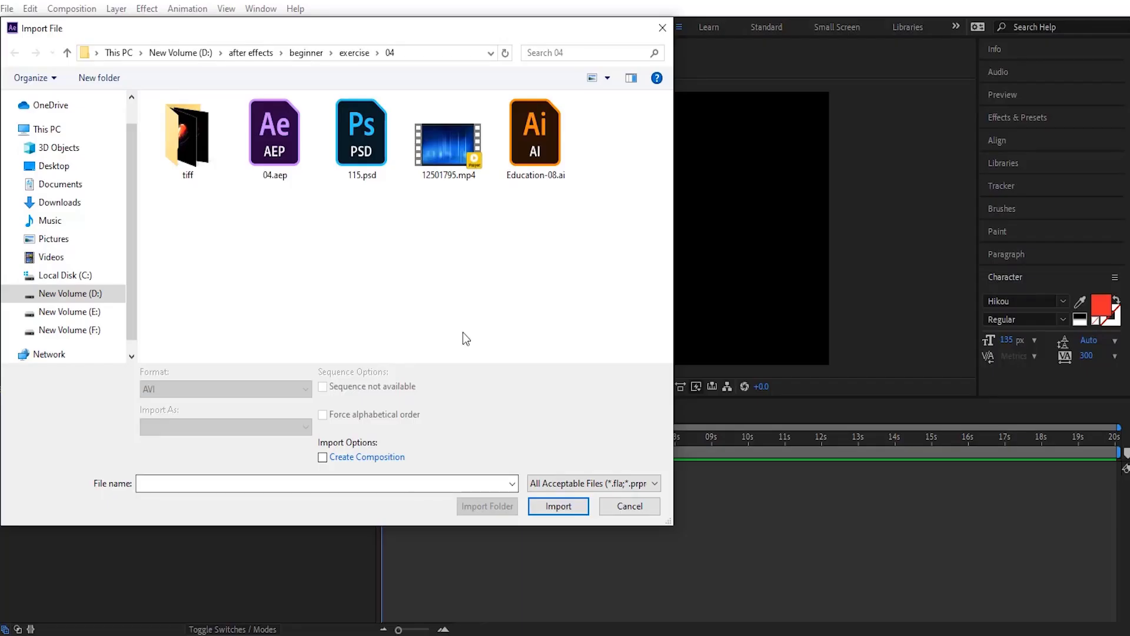
left_click(532, 133)
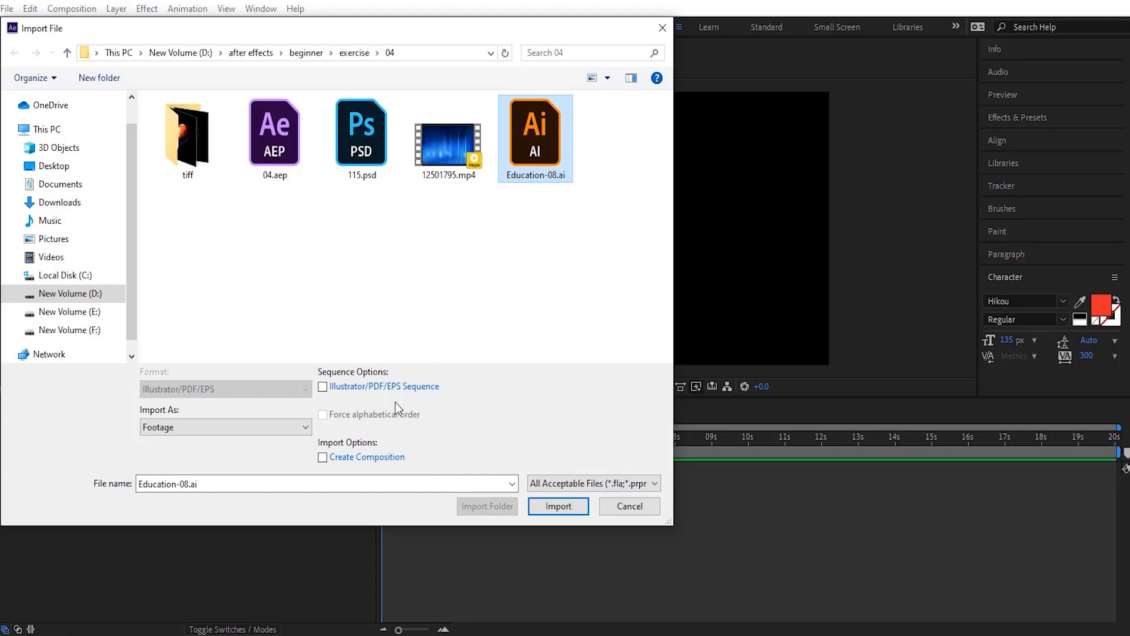
left_click(278, 428)
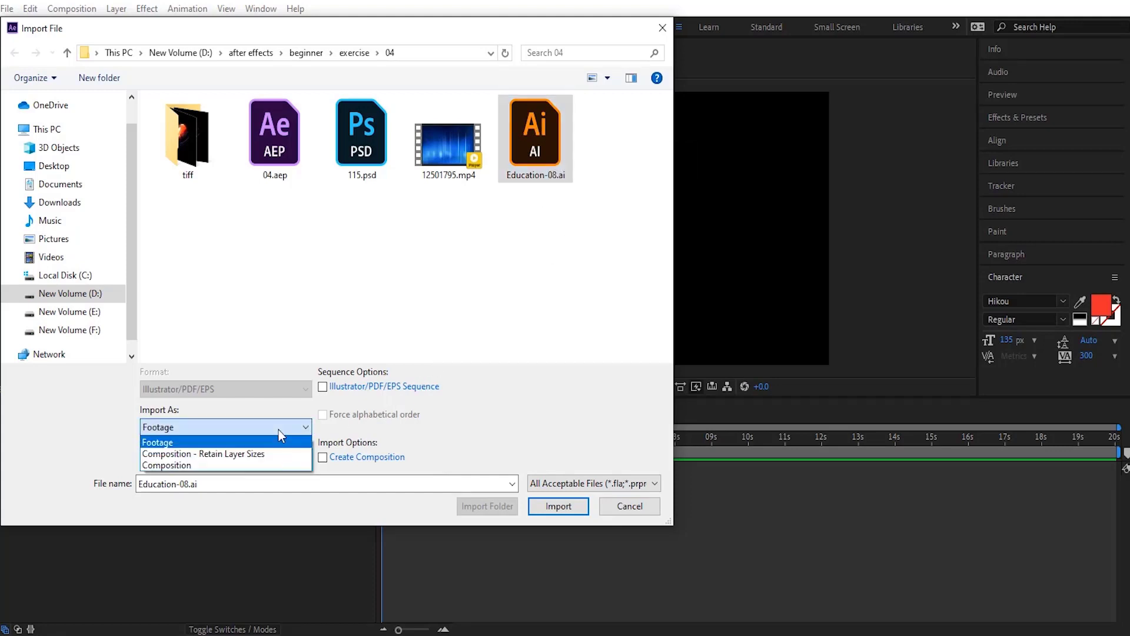
left_click(186, 444)
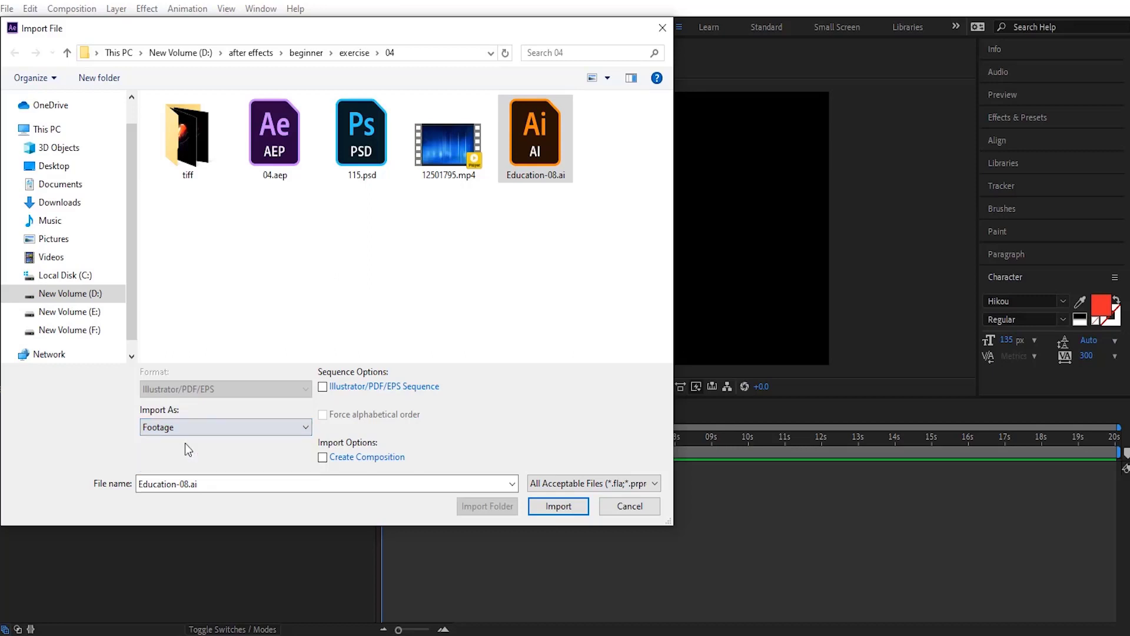
left_click(557, 507)
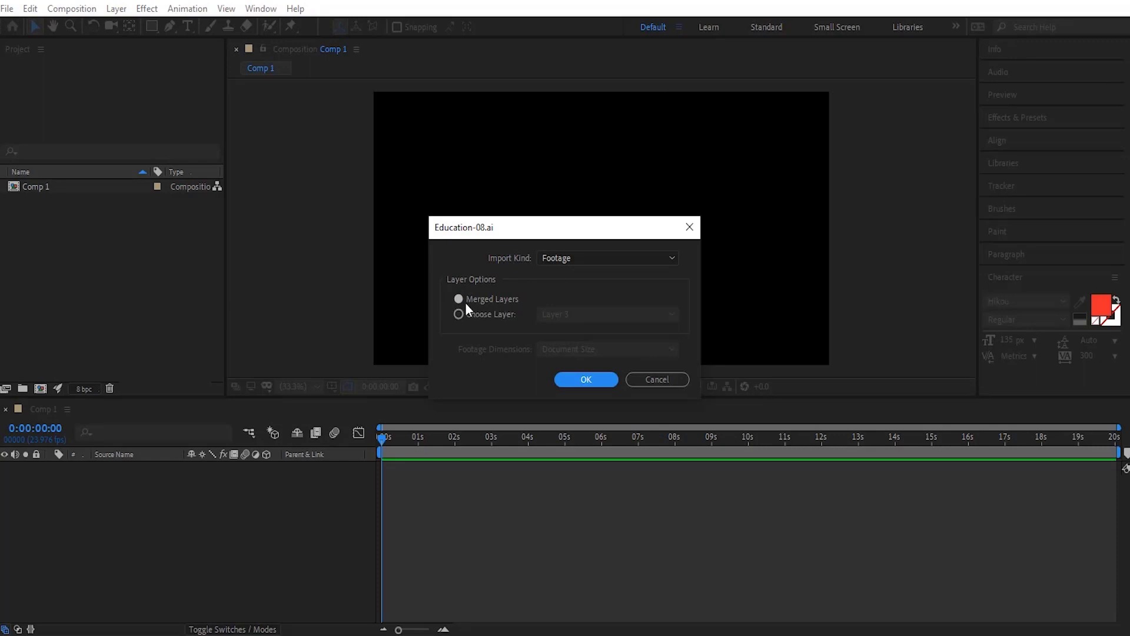
left_click(595, 380)
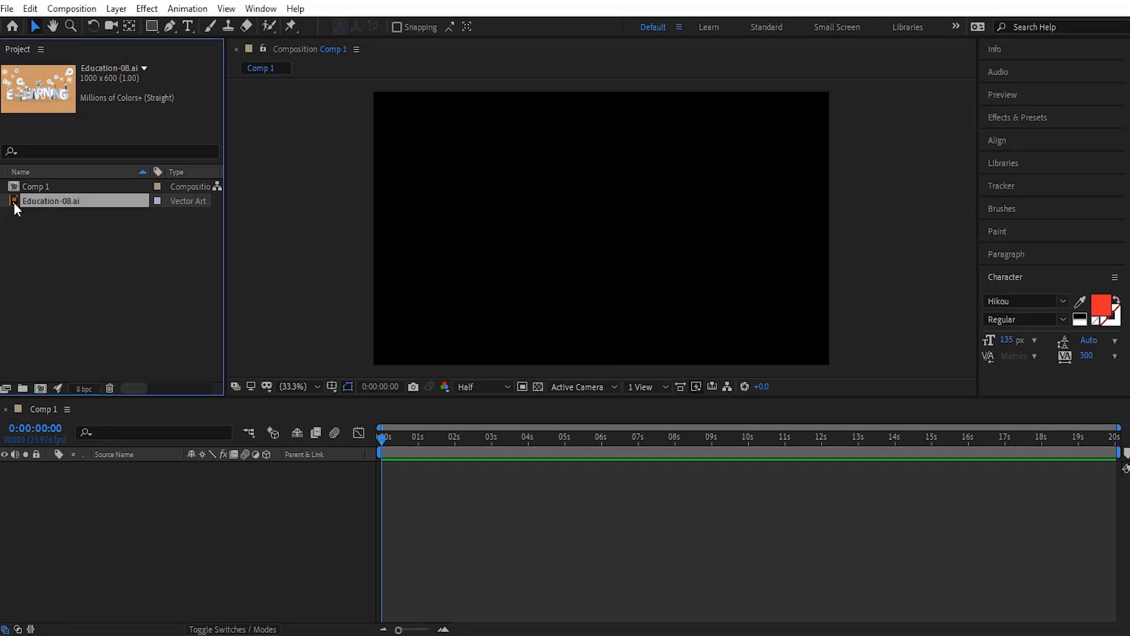
Step: Add the Education-08.ai footage to Comp 1 and scale it up to 190%
left_click_drag(13, 203, 114, 509)
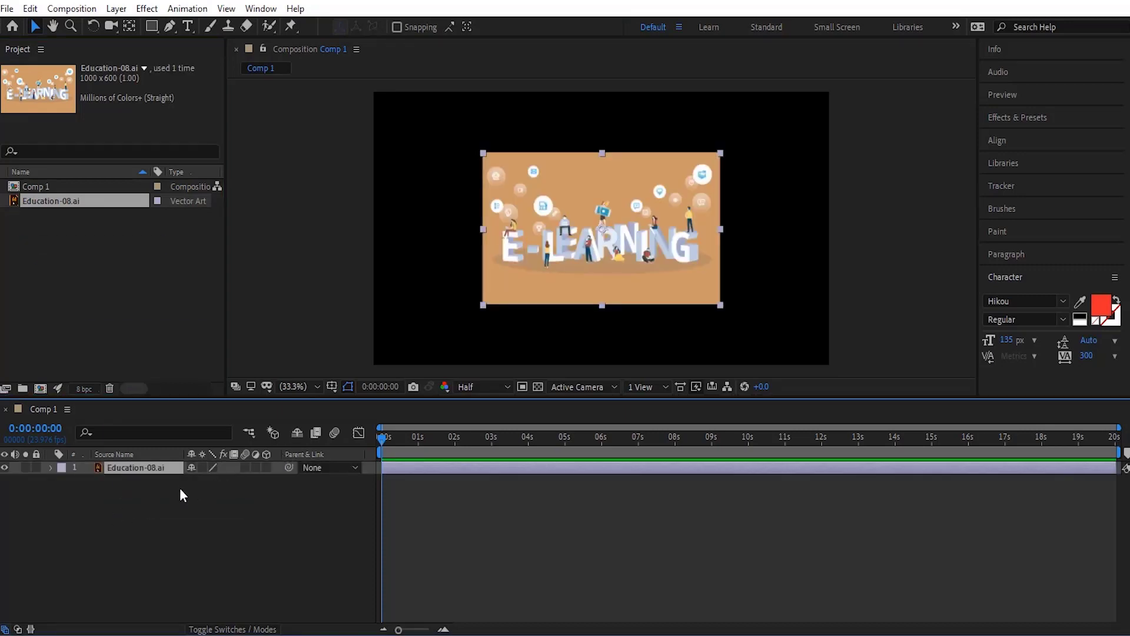
key("s")
left_click_drag(207, 480, 260, 480)
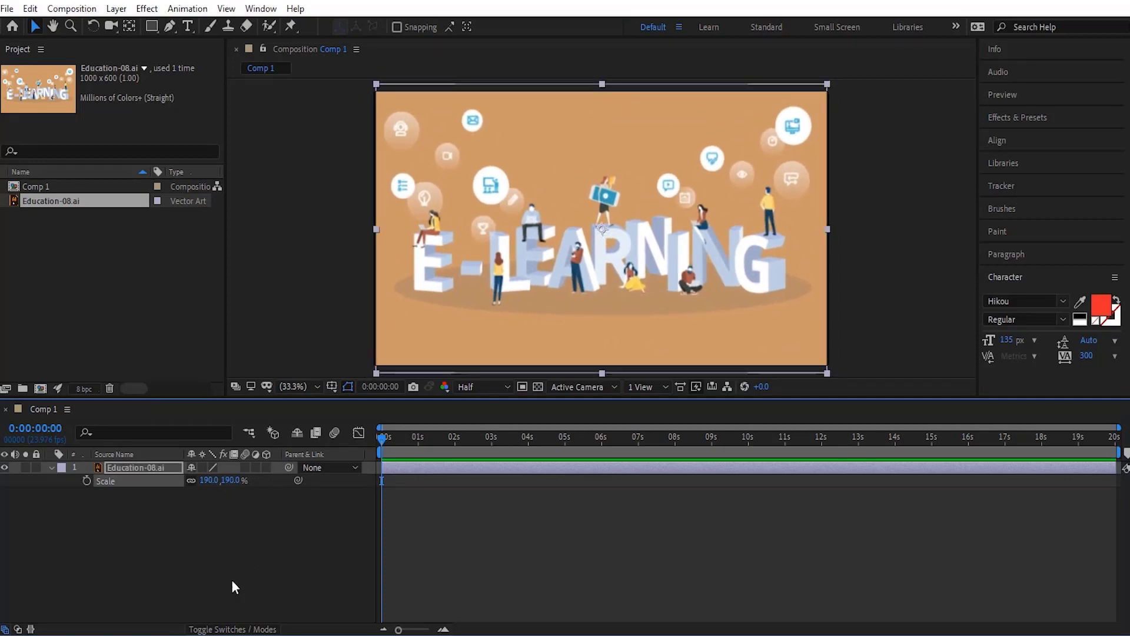
left_click(206, 538)
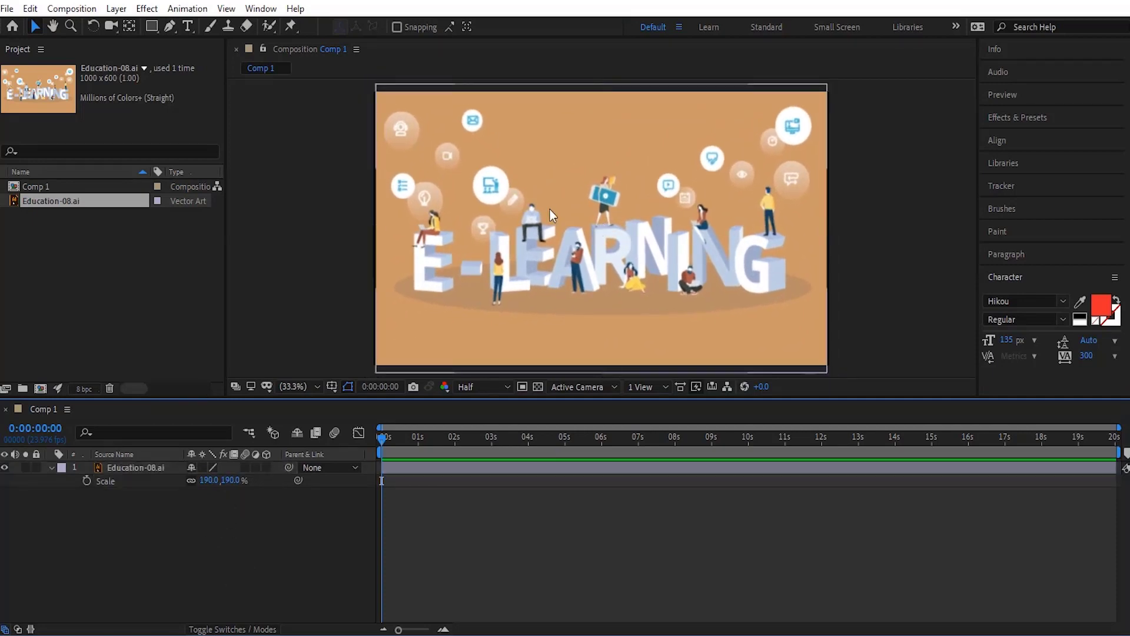
Step: Examine the Education-08.ai layer's transform properties and compare it with the source file's layer list in Illustrator, returning to After Effects
left_click(100, 469)
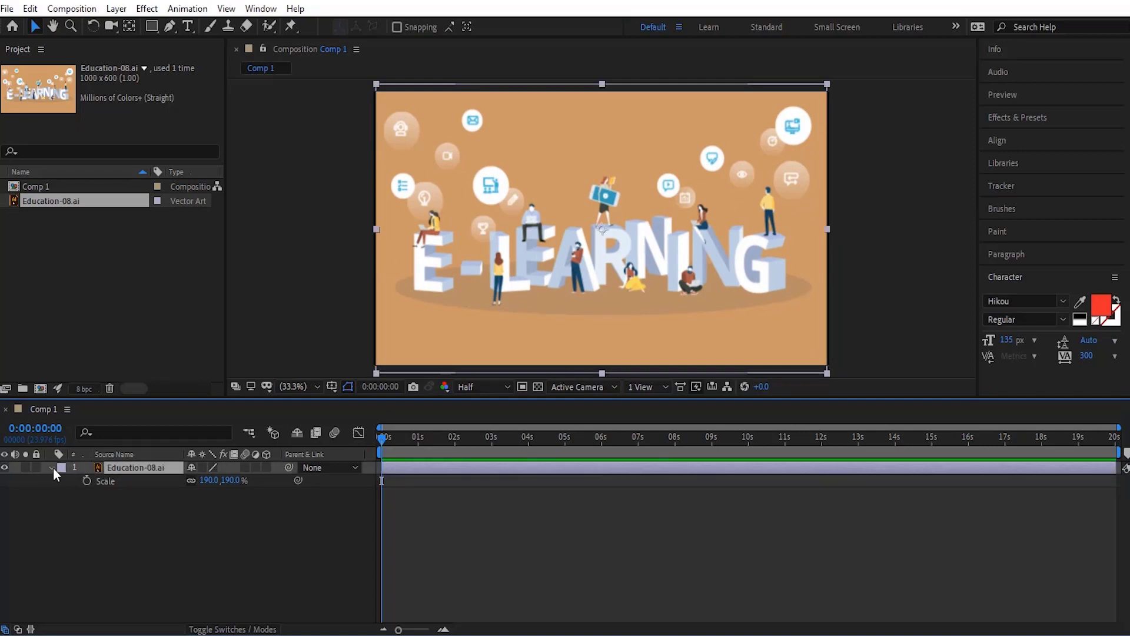
left_click(52, 467)
left_click(52, 467)
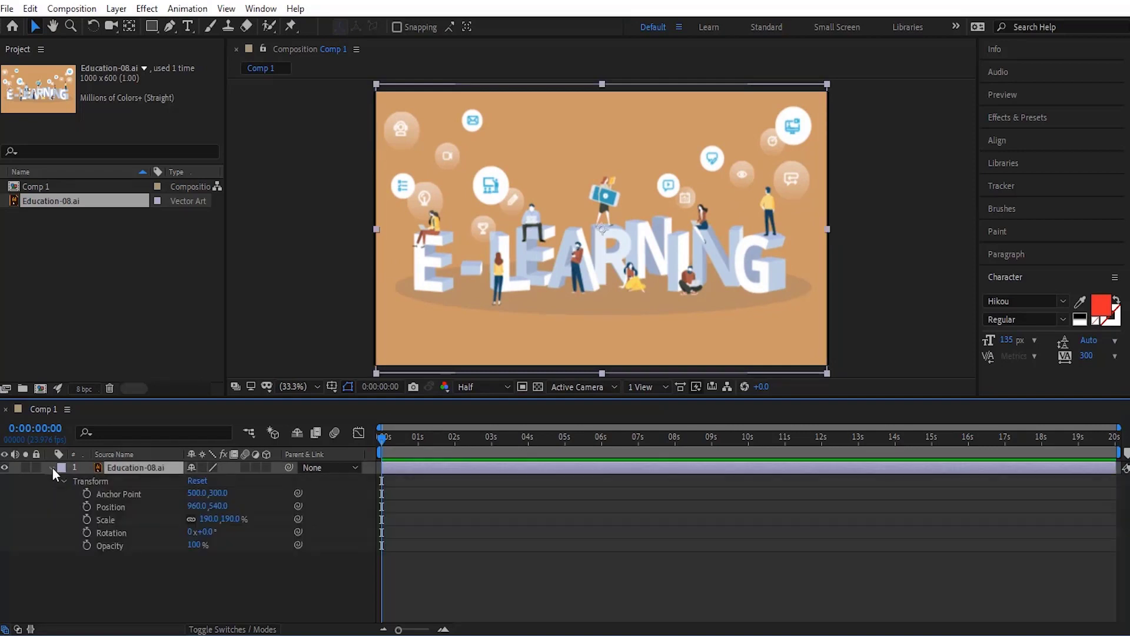
left_click(52, 467)
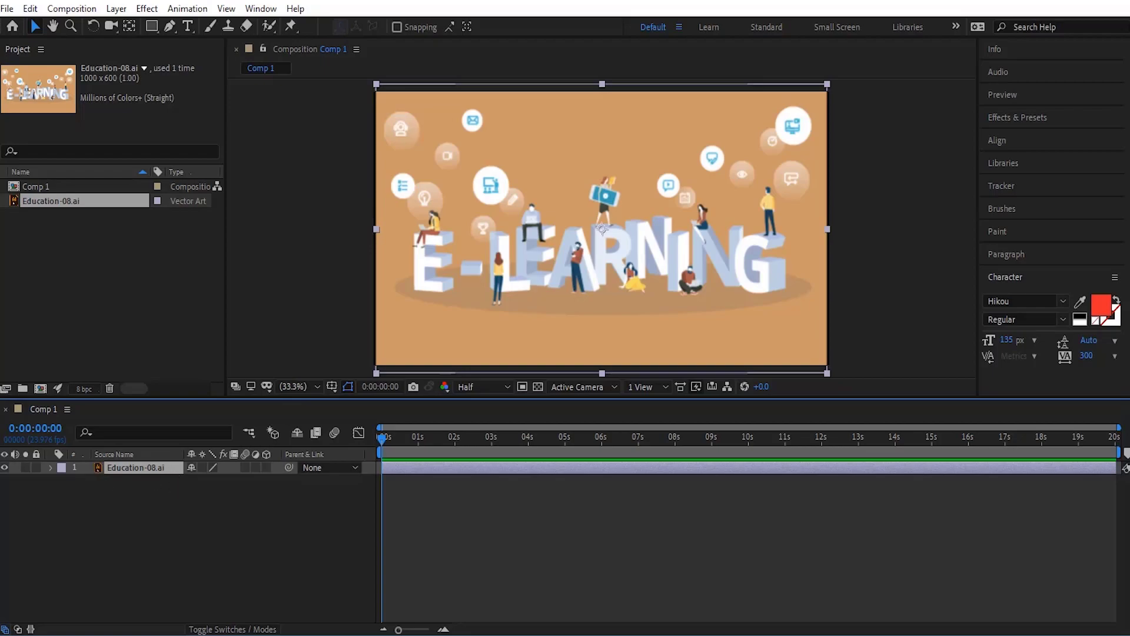
key("alt+Tab")
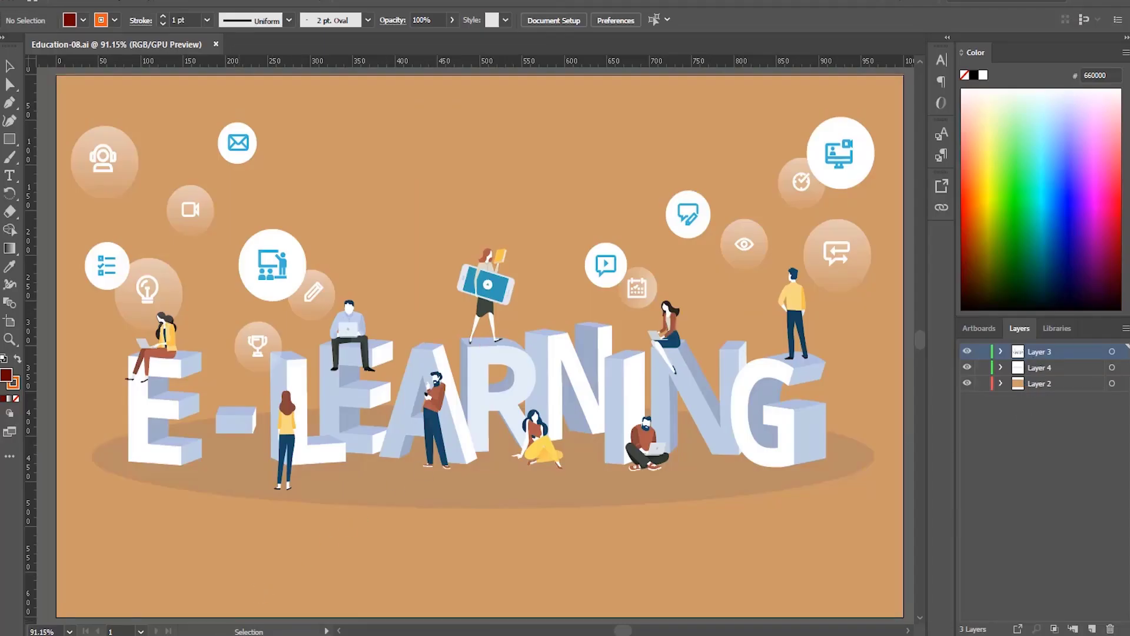
key("alt+Tab")
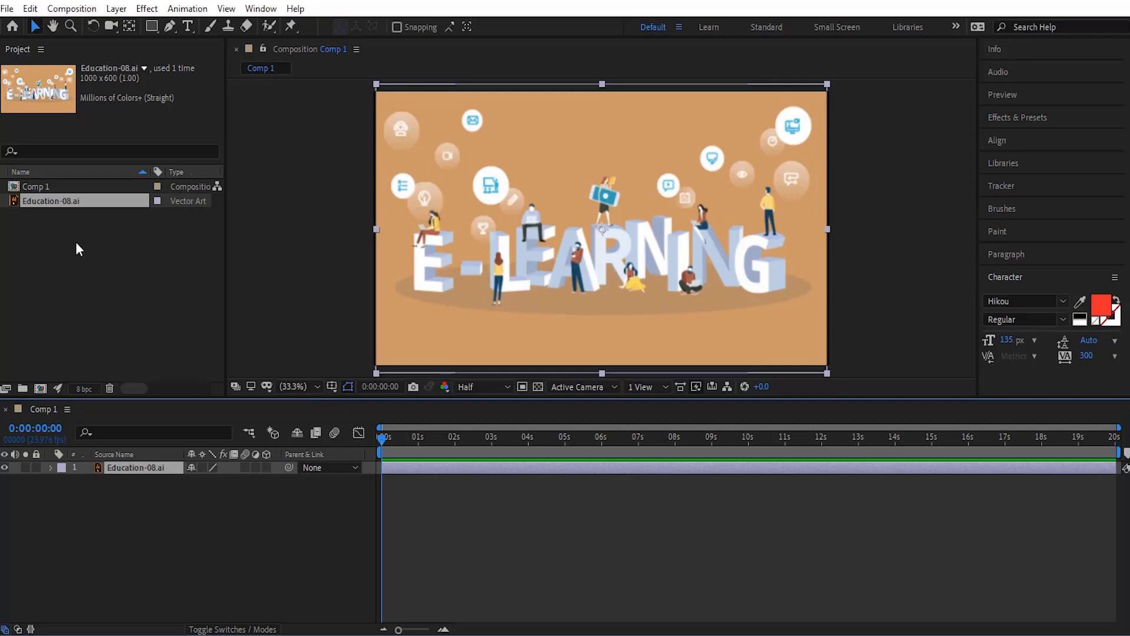
Step: Delete the Education-08.ai footage from the project, including its use in Comp 1
left_click(22, 206)
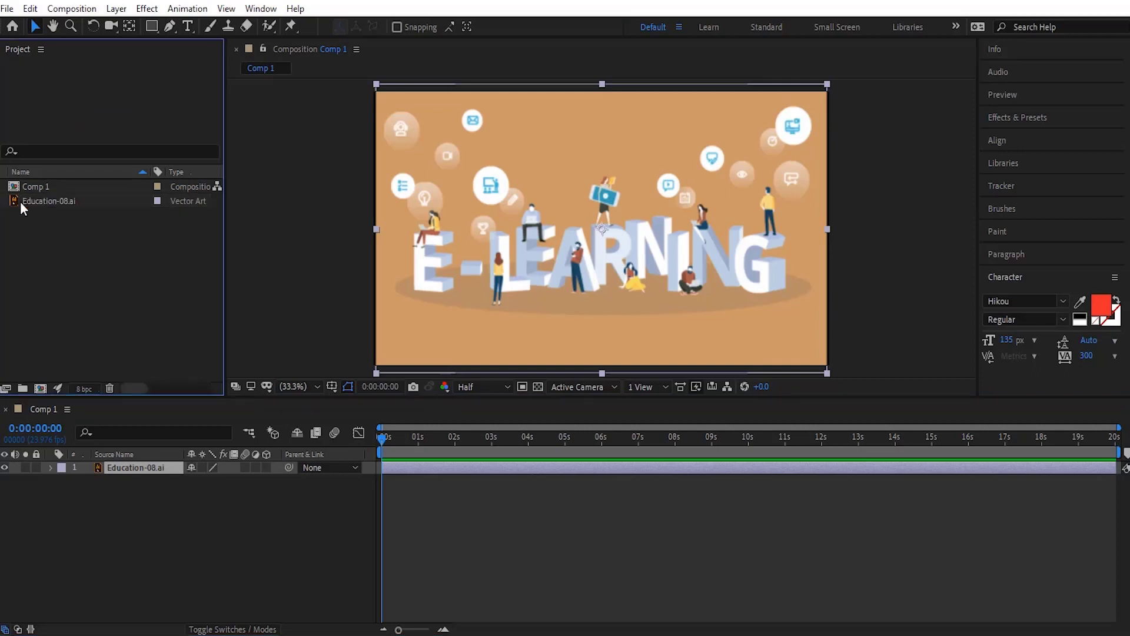
left_click(13, 205)
key("Delete")
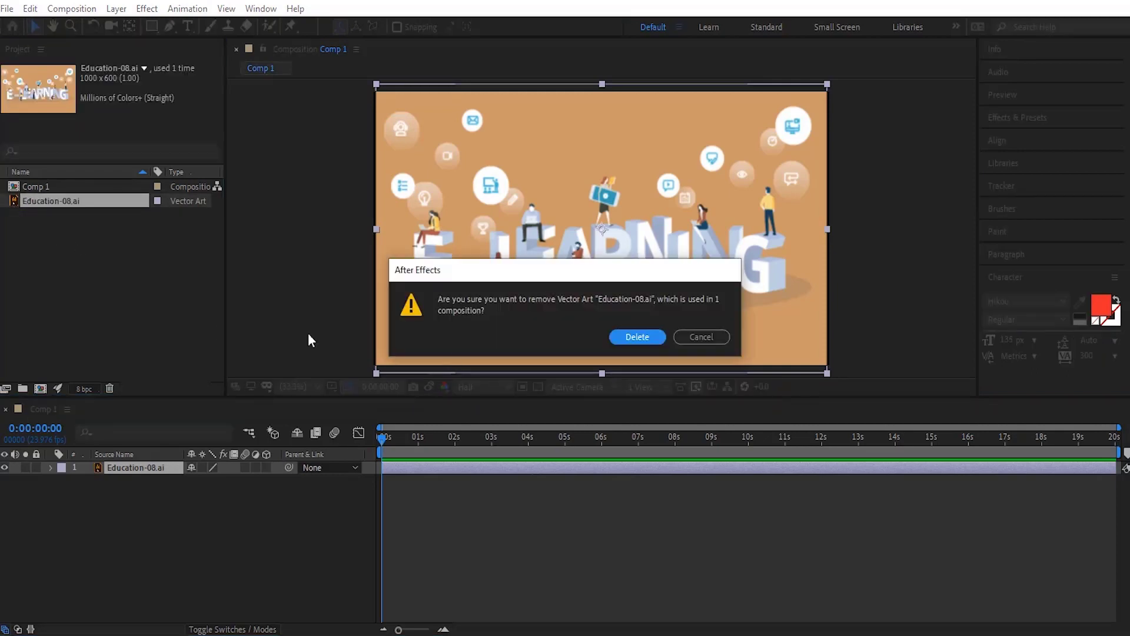
left_click(612, 340)
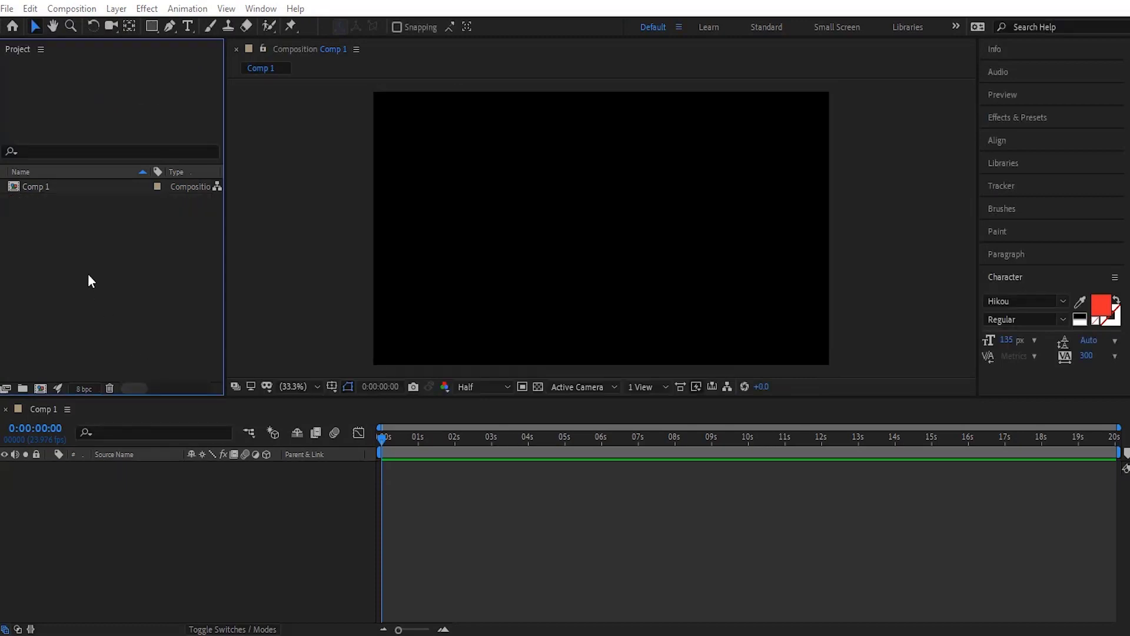
Step: Import Education-08.ai as Composition - Retain Layer Sizes
double_click(87, 273)
left_click(550, 140)
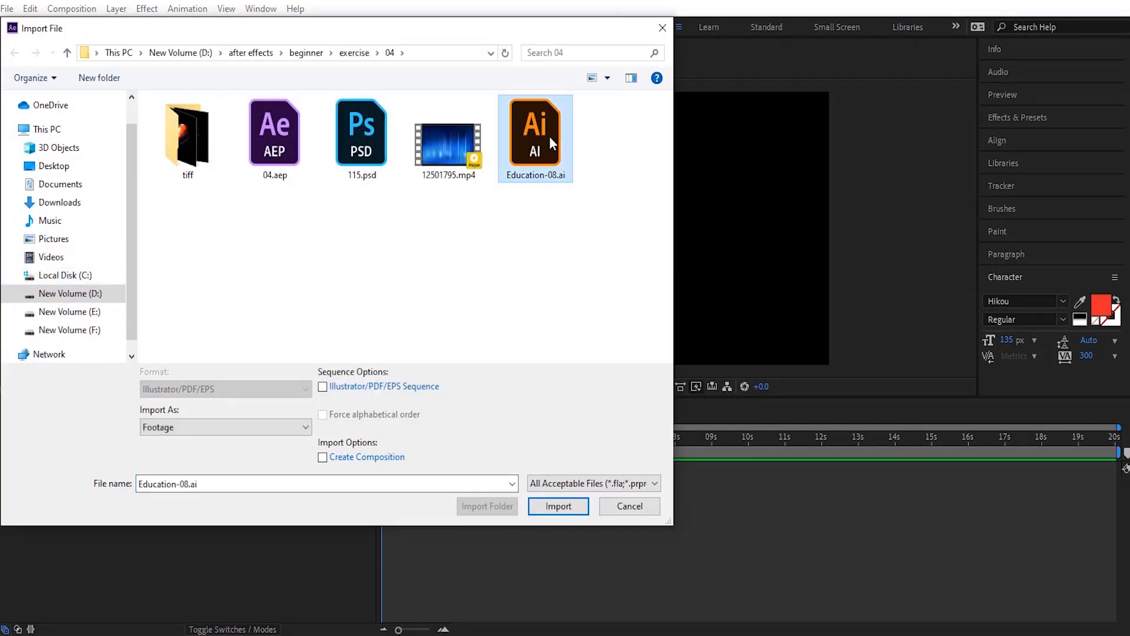
left_click(218, 427)
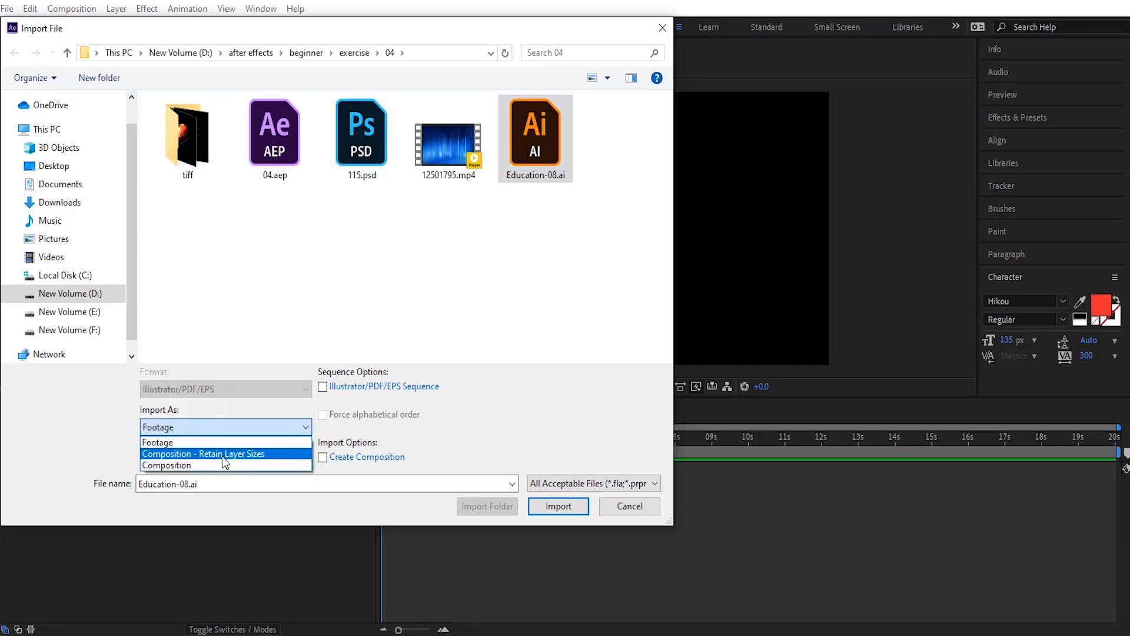
left_click(221, 455)
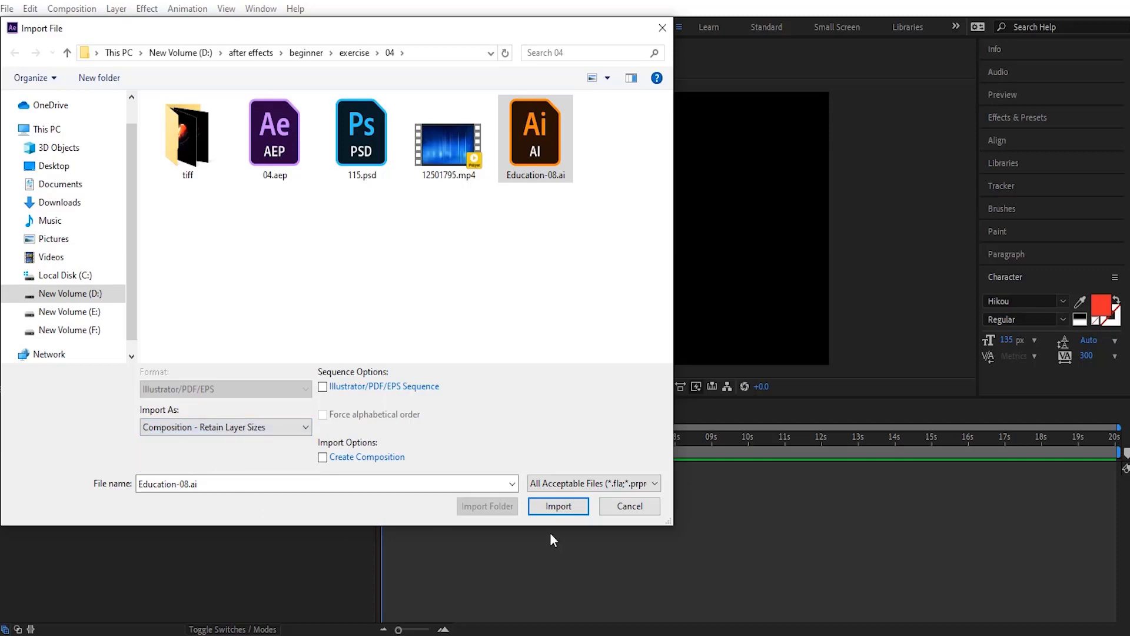
left_click(559, 511)
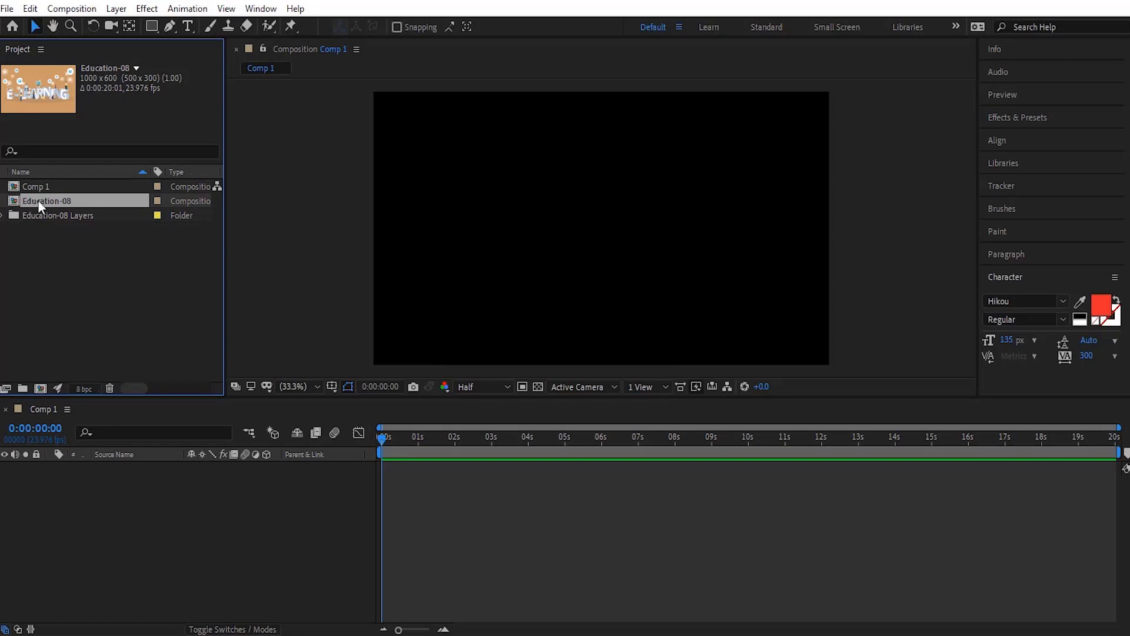
Step: Expand the Education-08 Layers folder, open the Education-08 composition and enable continuous rasterization on Layer 3, Layer 4 and Layer 2
left_click(3, 216)
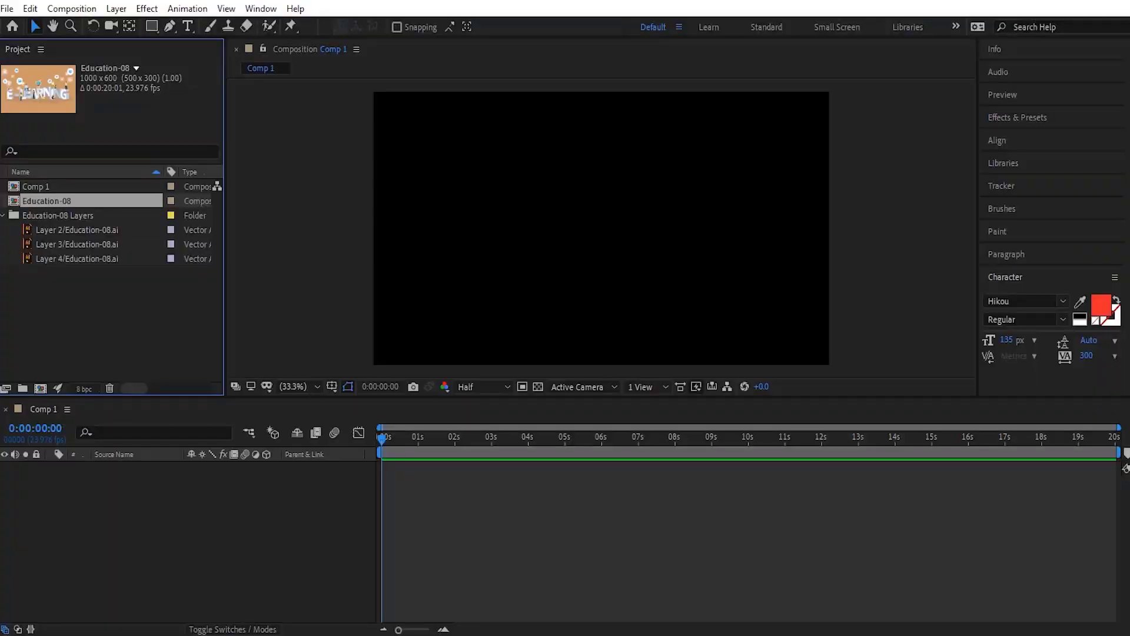
double_click(13, 202)
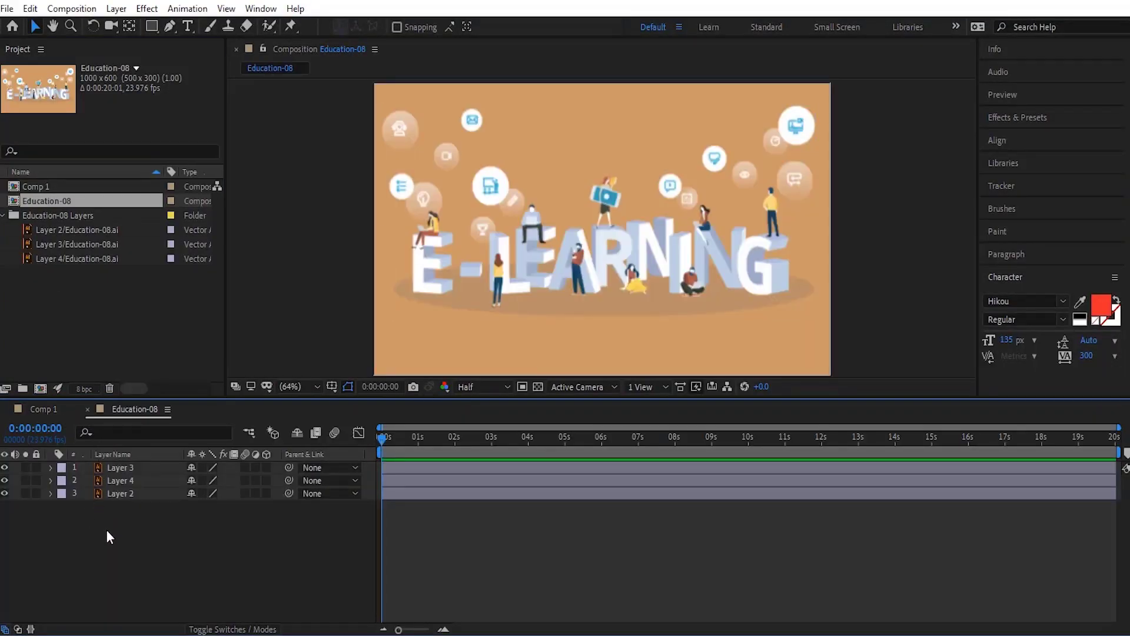
left_click(203, 467)
left_click(202, 480)
left_click(202, 493)
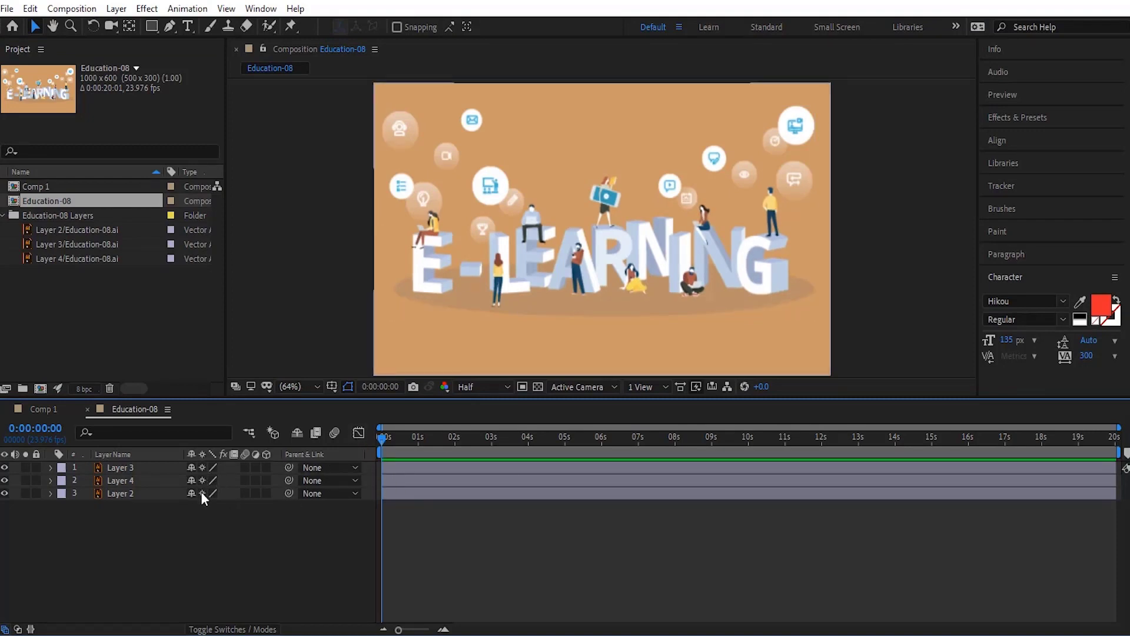
Step: Preview the Education-08 composition and toggle the visibility of each layer in turn to check what it contains
key("space")
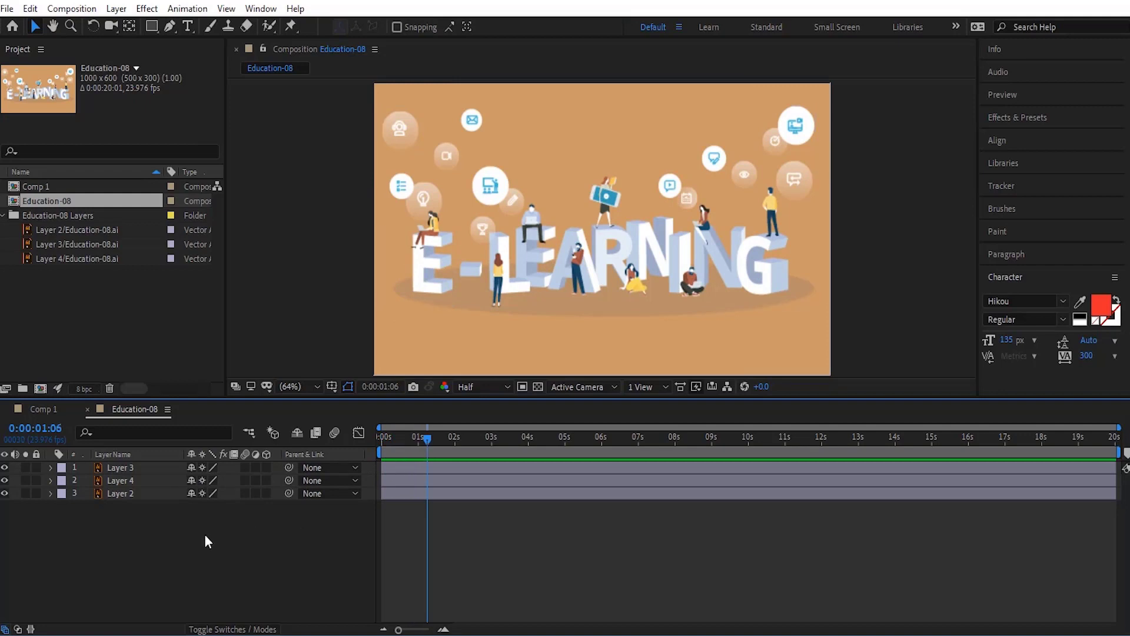
left_click(50, 466)
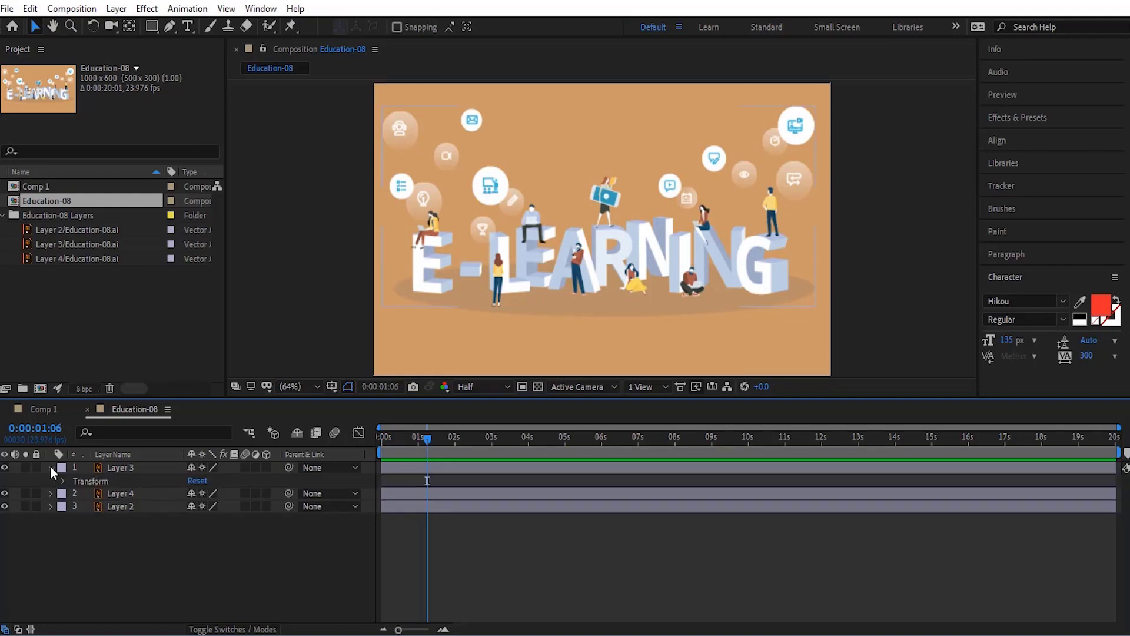
left_click(50, 466)
left_click(5, 468)
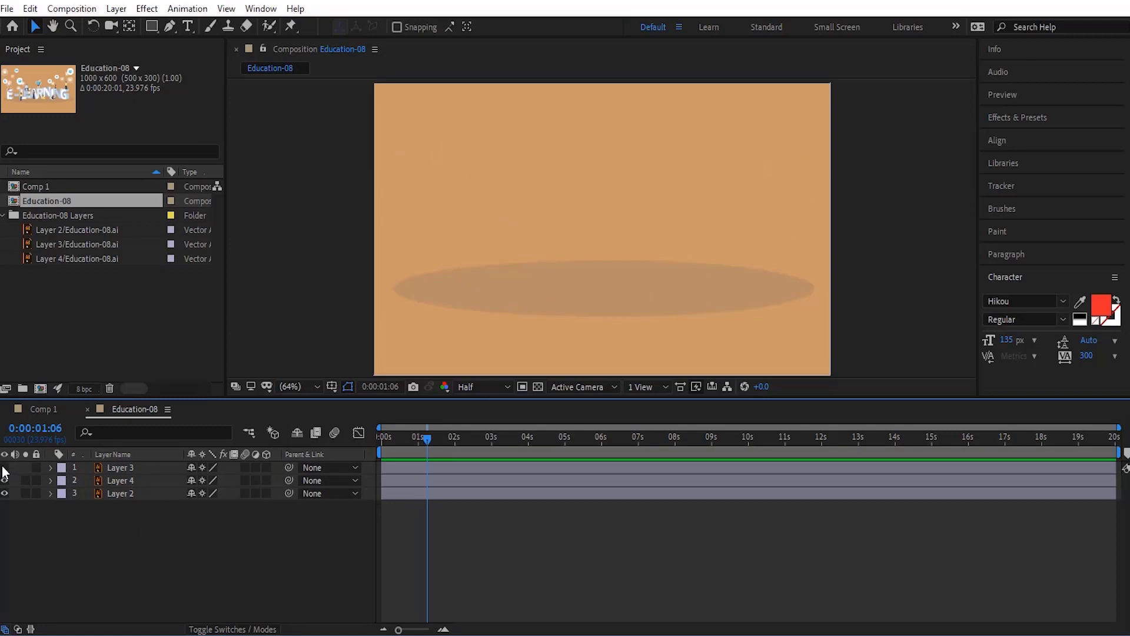
left_click(4, 468)
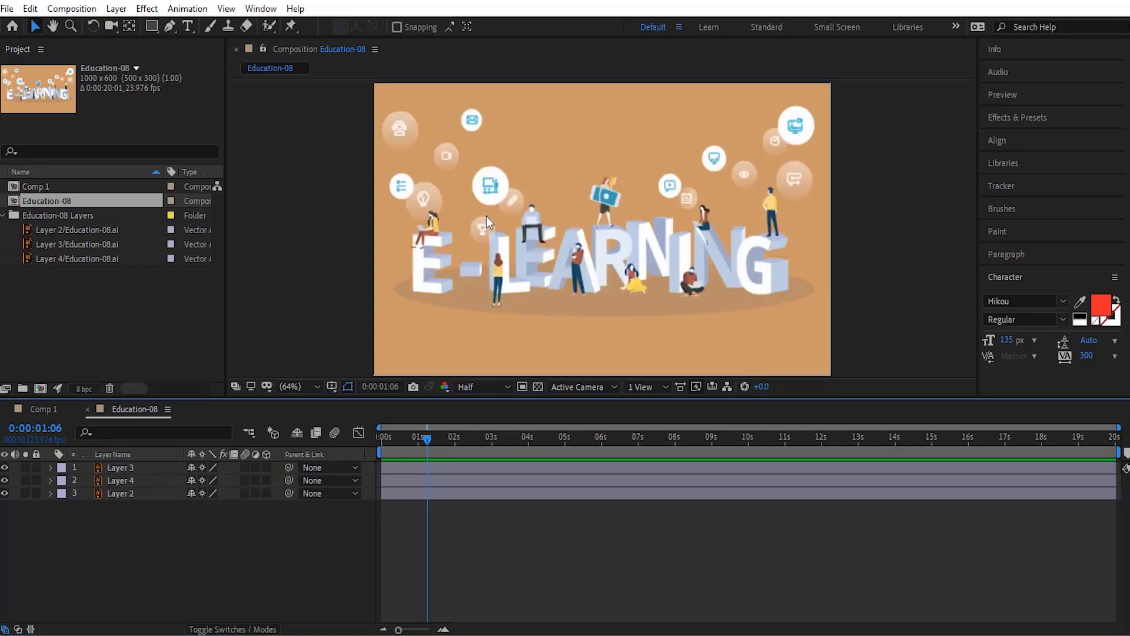
left_click(4, 481)
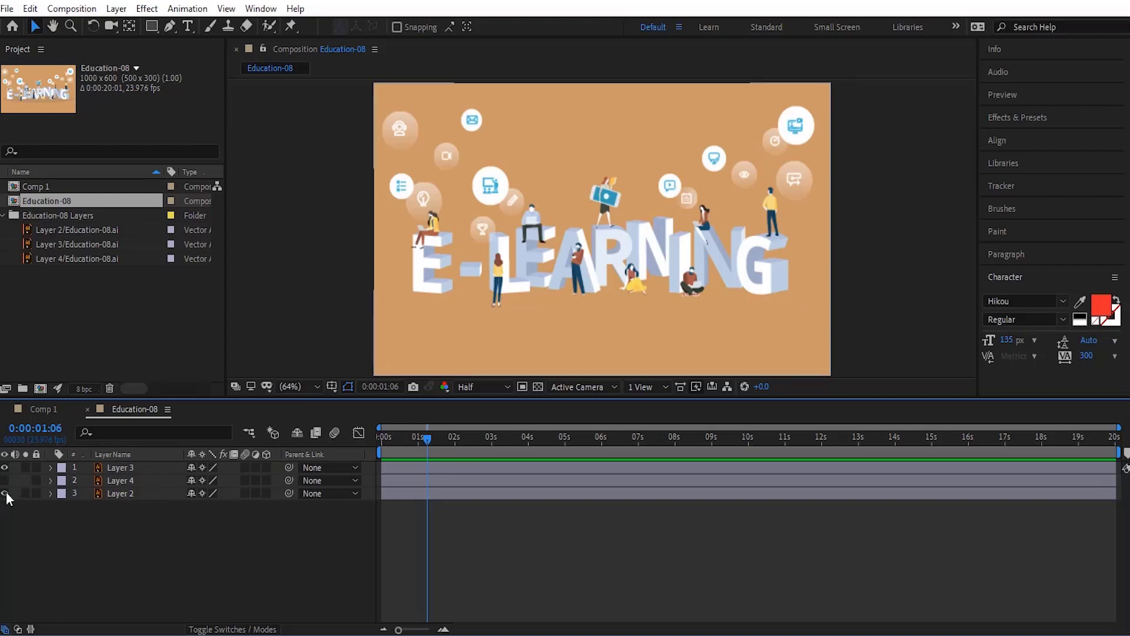
left_click(4, 494)
left_click(6, 492)
left_click(5, 481)
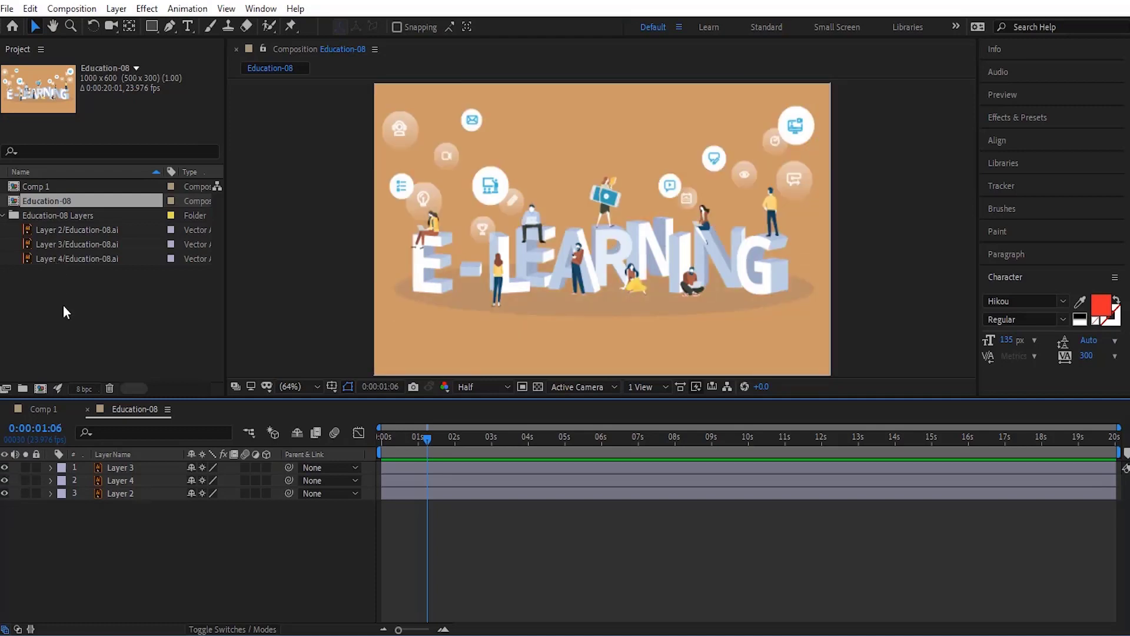
Step: Delete the Education-08 composition and its Education-08 Layers folder with all contents from the project
left_click_drag(69, 316, 20, 199)
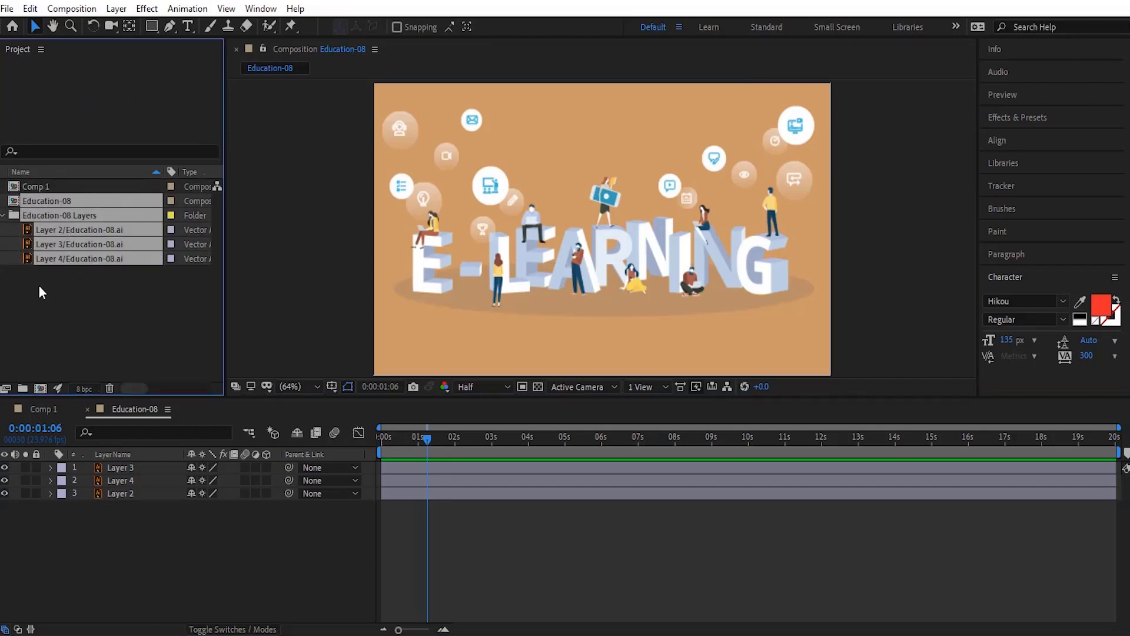
key("Delete")
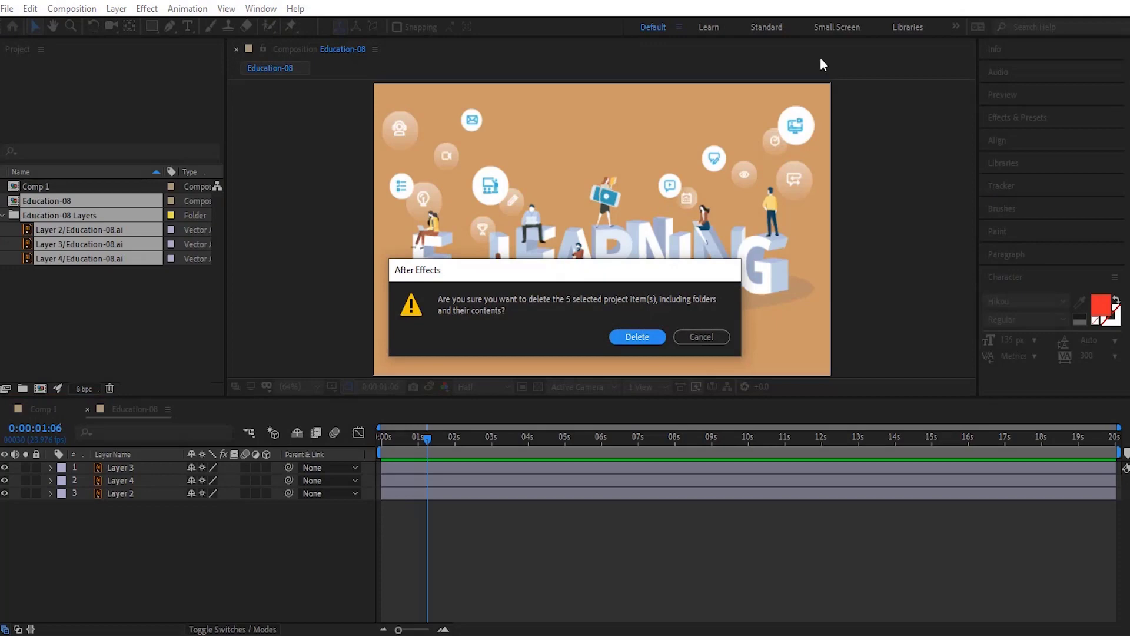
left_click(646, 337)
Step: Import Education-08.ai into the project as Composition
double_click(132, 269)
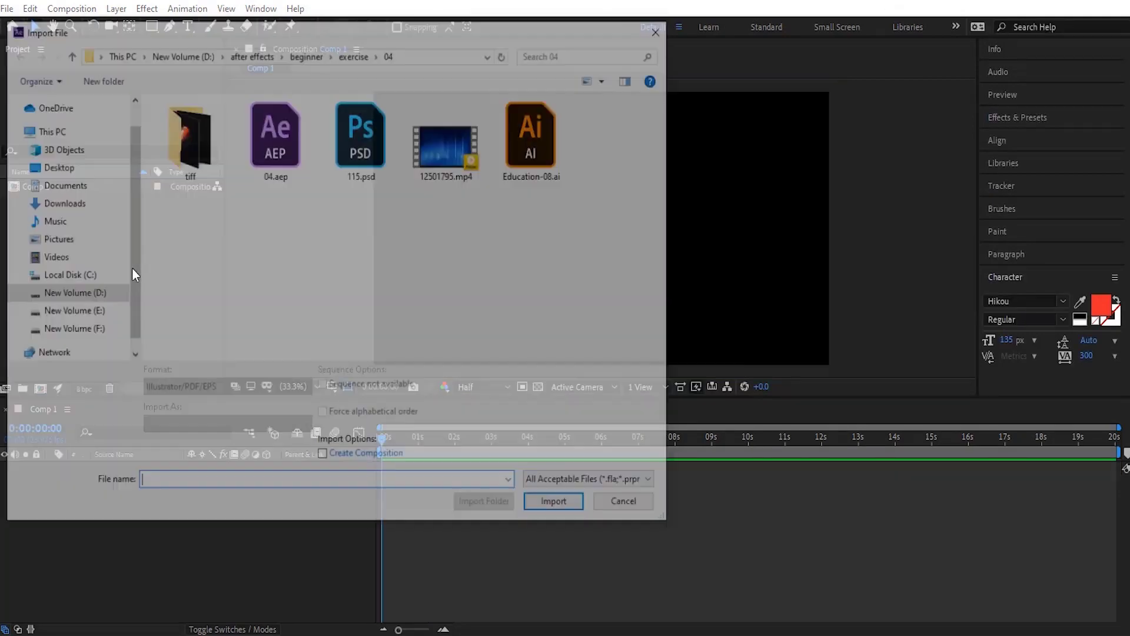
left_click(552, 159)
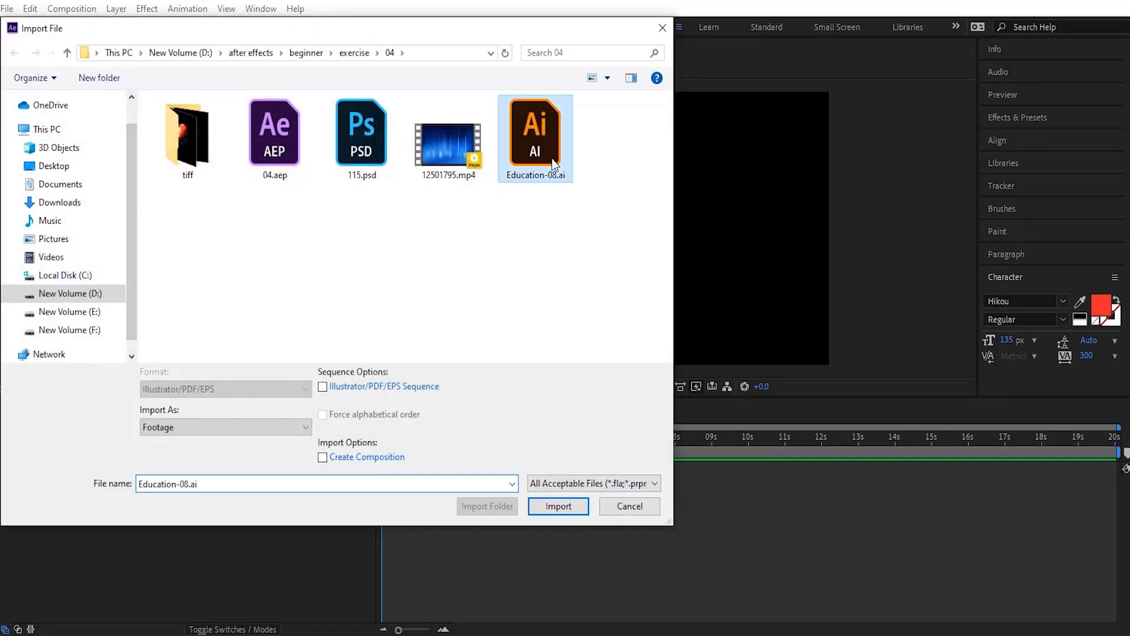
left_click(253, 427)
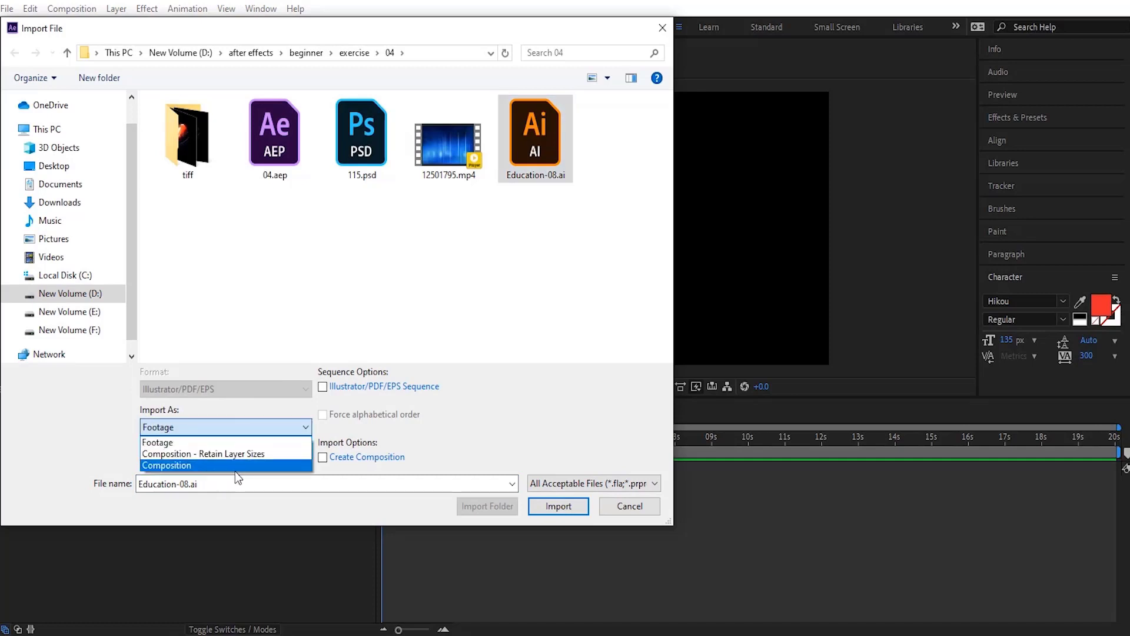
left_click(243, 467)
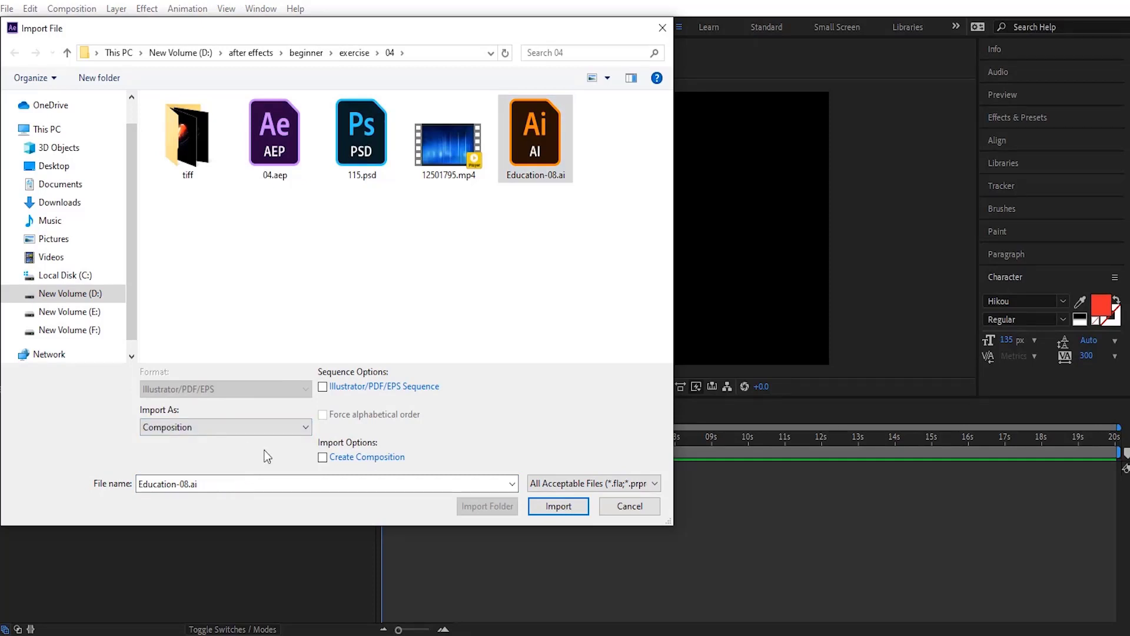
left_click(563, 509)
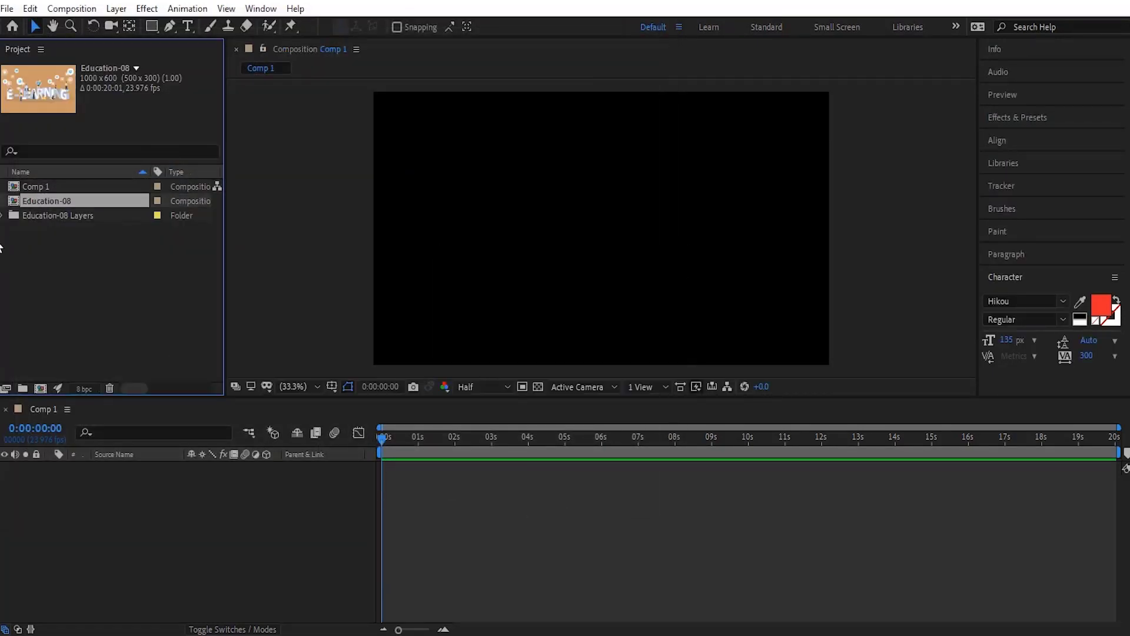
Step: Check the Education-08 Layers folder and open the Education-08 composition at the start of its timeline
left_click(3, 216)
left_click(5, 214)
double_click(13, 202)
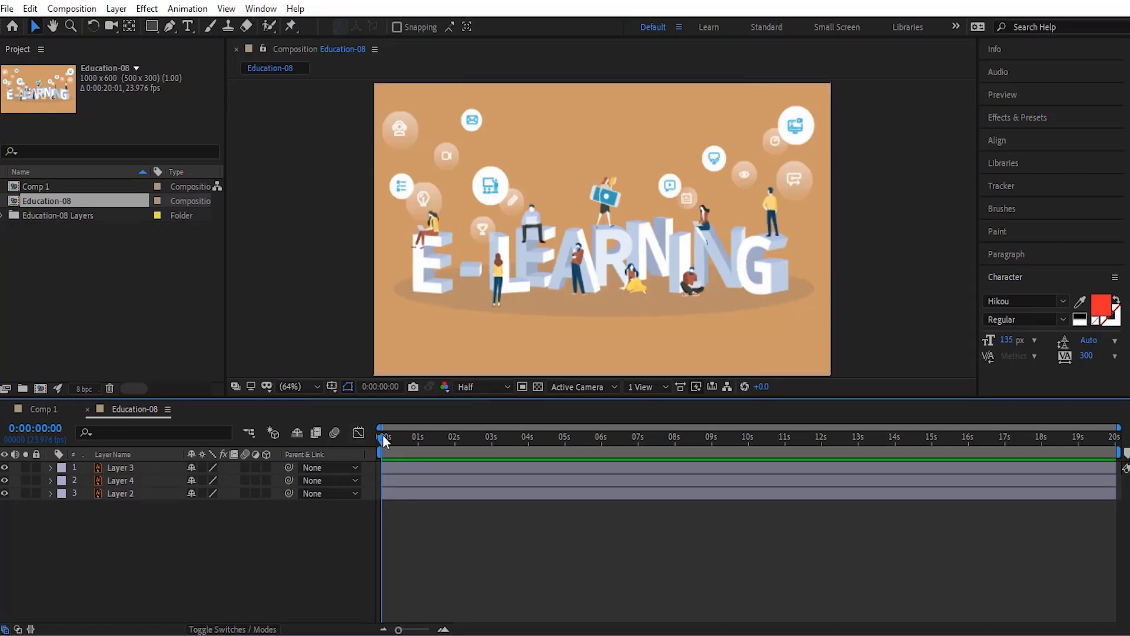
left_click_drag(382, 438, 356, 450)
Step: Start importing Education-08.ai again as Footage with the Illustrator/PDF/EPS Sequence option enabled
double_click(50, 268)
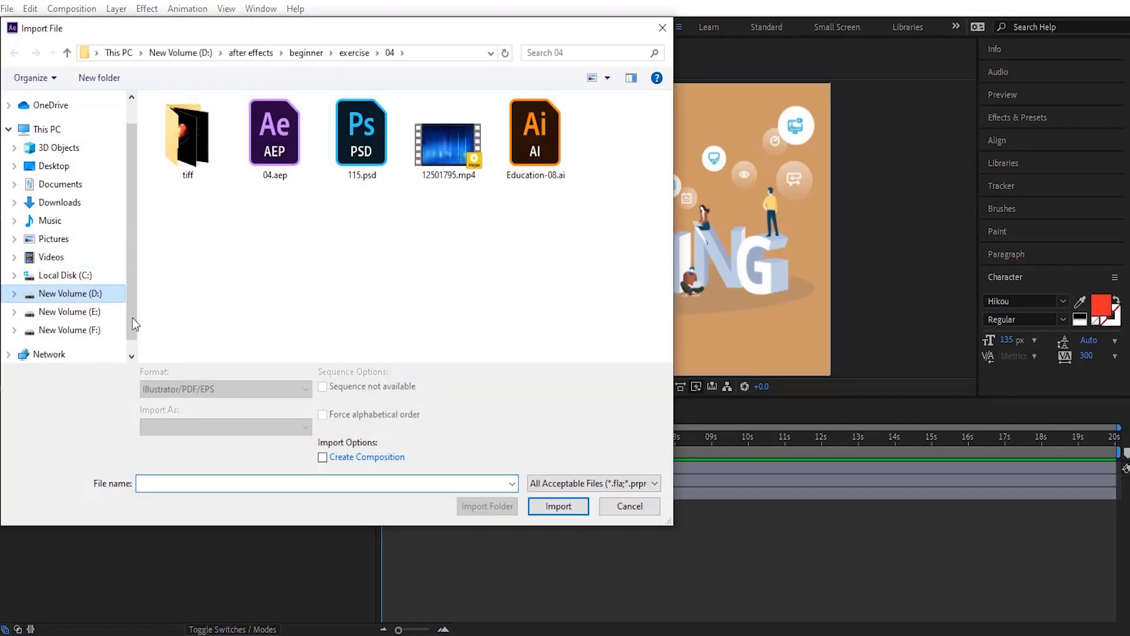
left_click(538, 167)
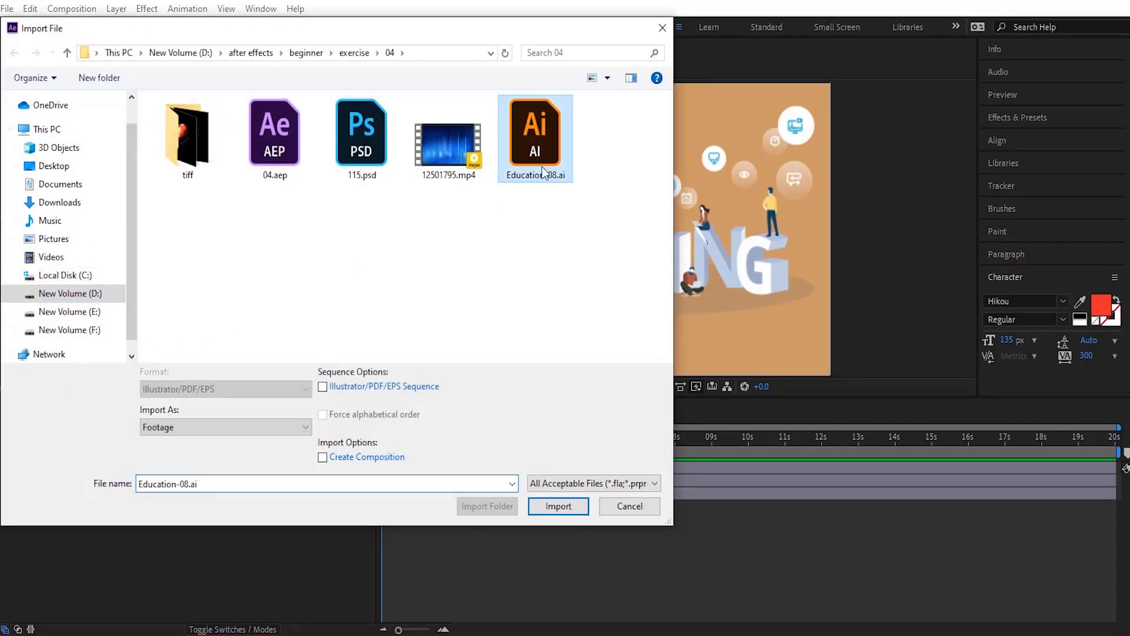
left_click(269, 425)
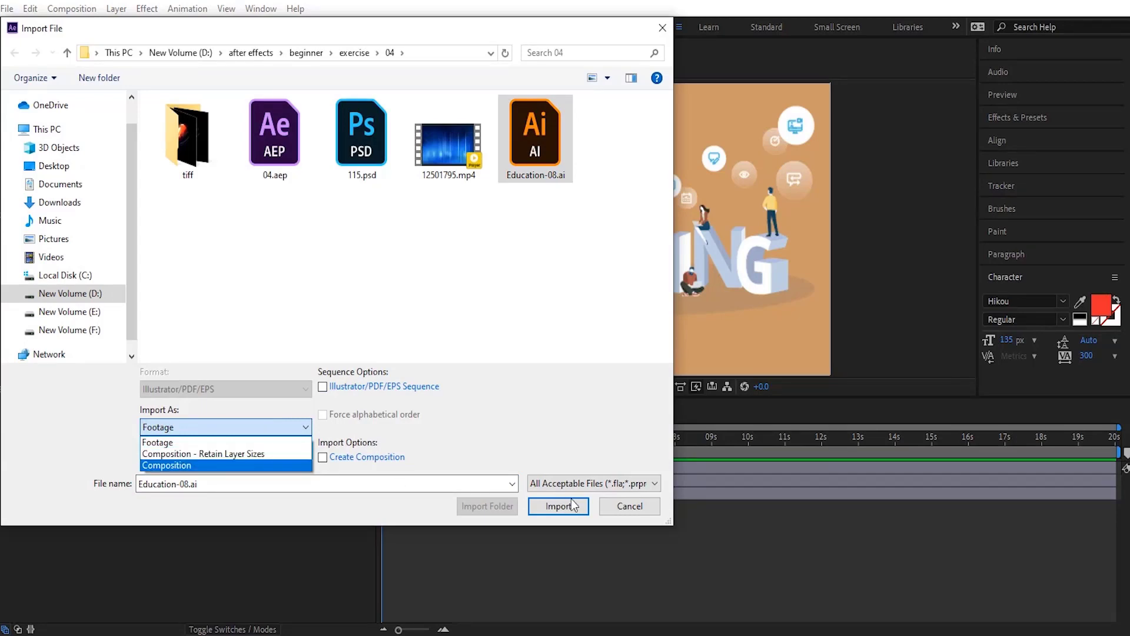
left_click(186, 444)
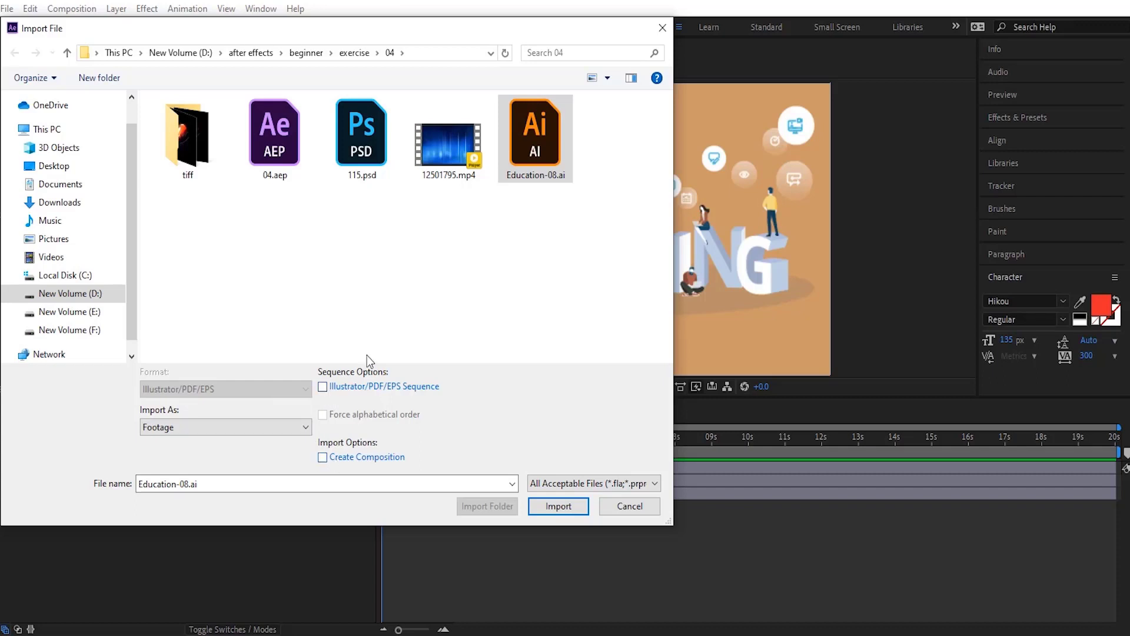
left_click(323, 388)
left_click(557, 506)
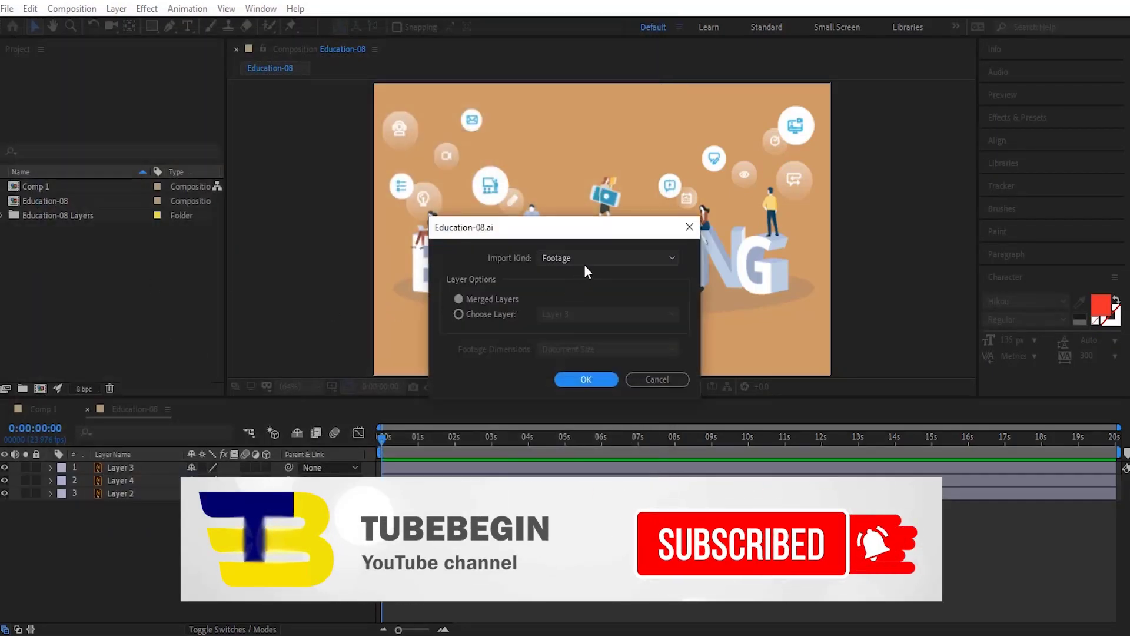
Step: Choose only Layer 2 of Education-08.ai as footage, keep the footage dimensions at Document Size and complete the import
left_click(585, 259)
left_click(585, 259)
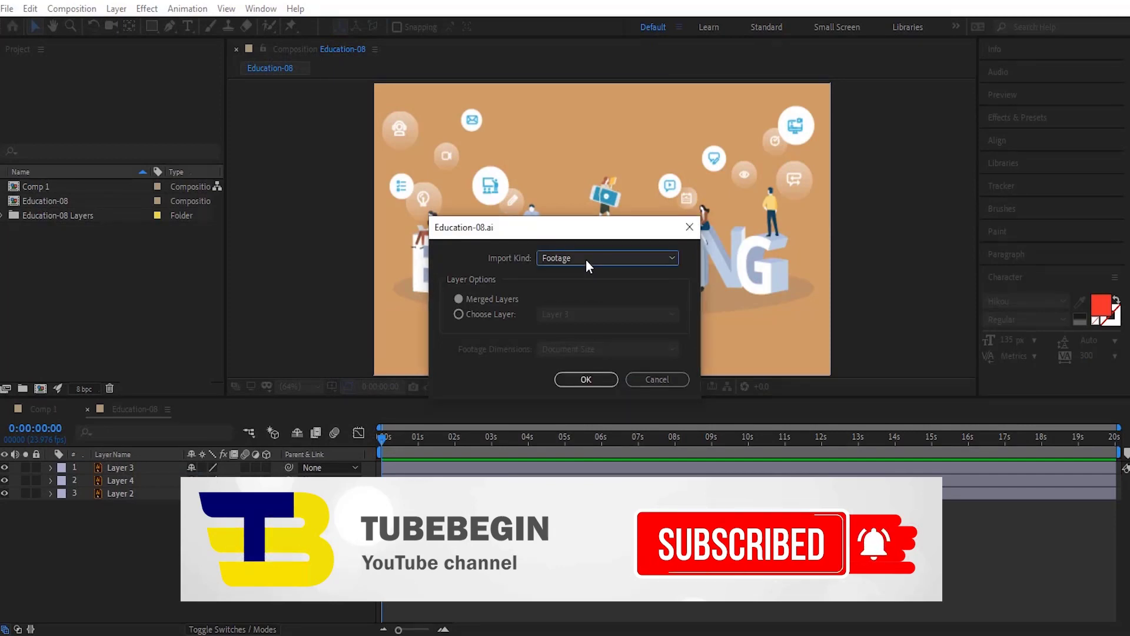
left_click(461, 314)
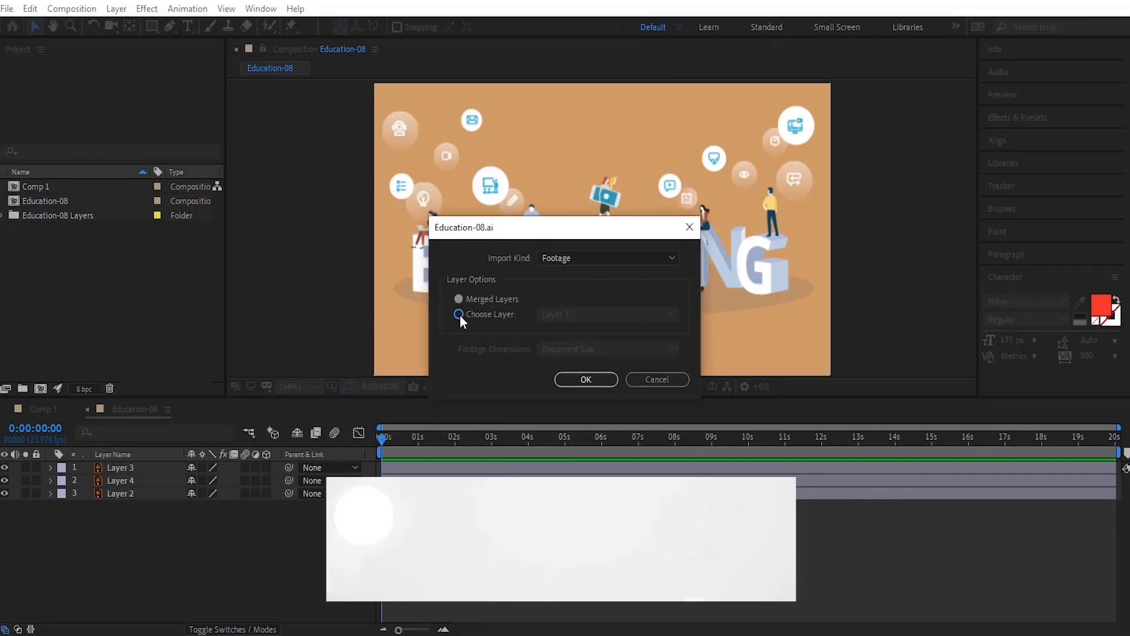
left_click(603, 312)
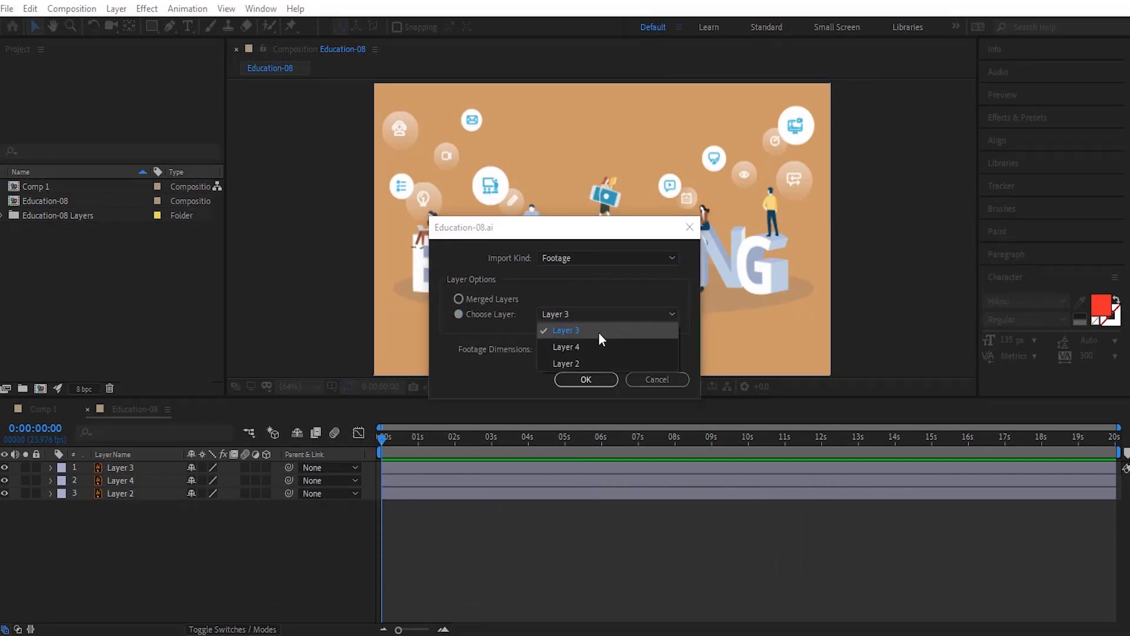
left_click(589, 362)
left_click(563, 348)
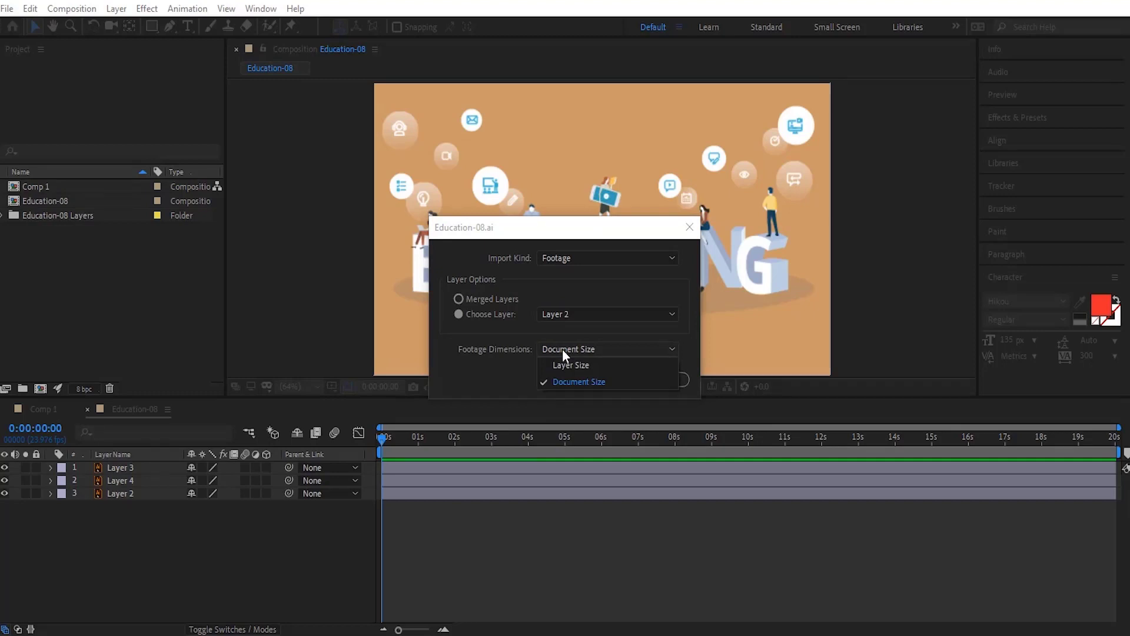
left_click(568, 354)
left_click(590, 377)
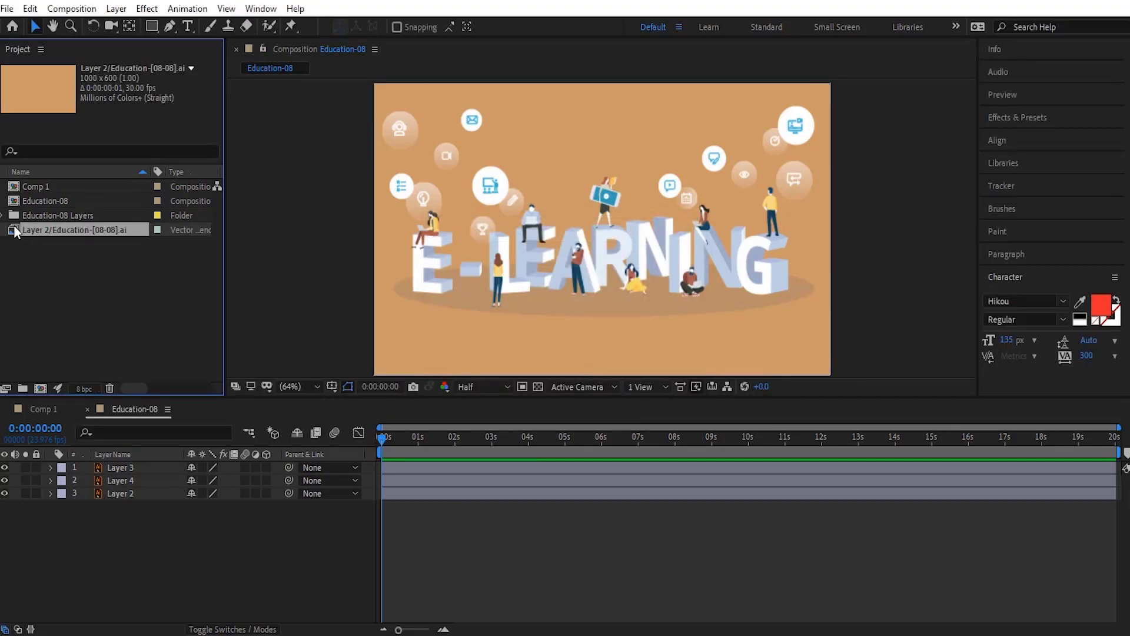
Step: Add the imported Layer 2 sequence footage to the Comp 1 timeline
left_click(23, 415)
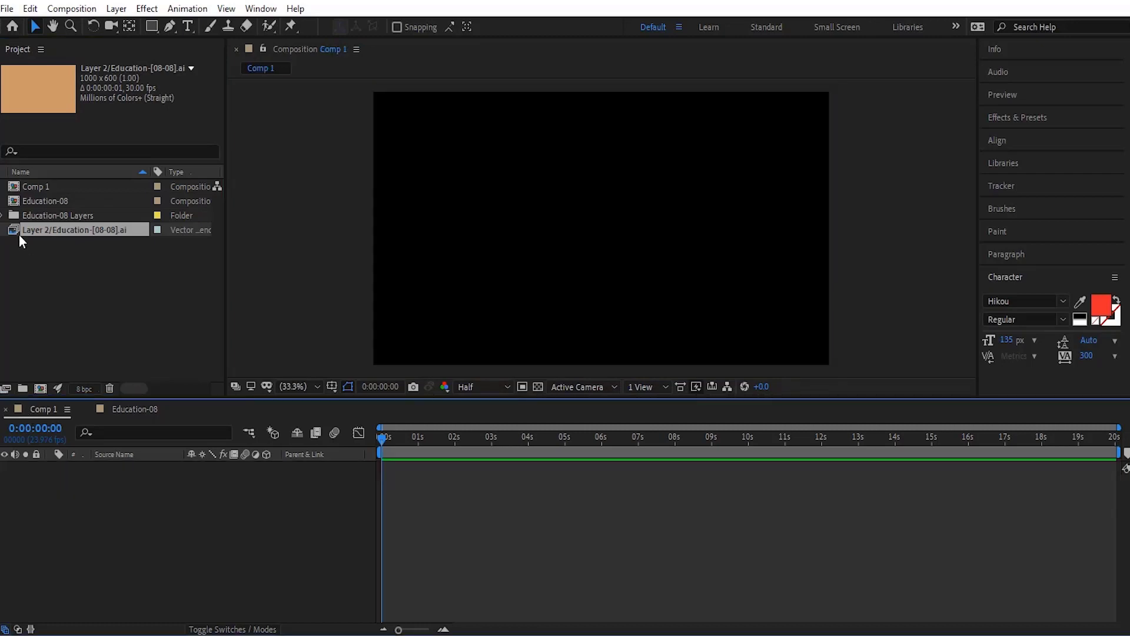
left_click_drag(19, 234, 90, 522)
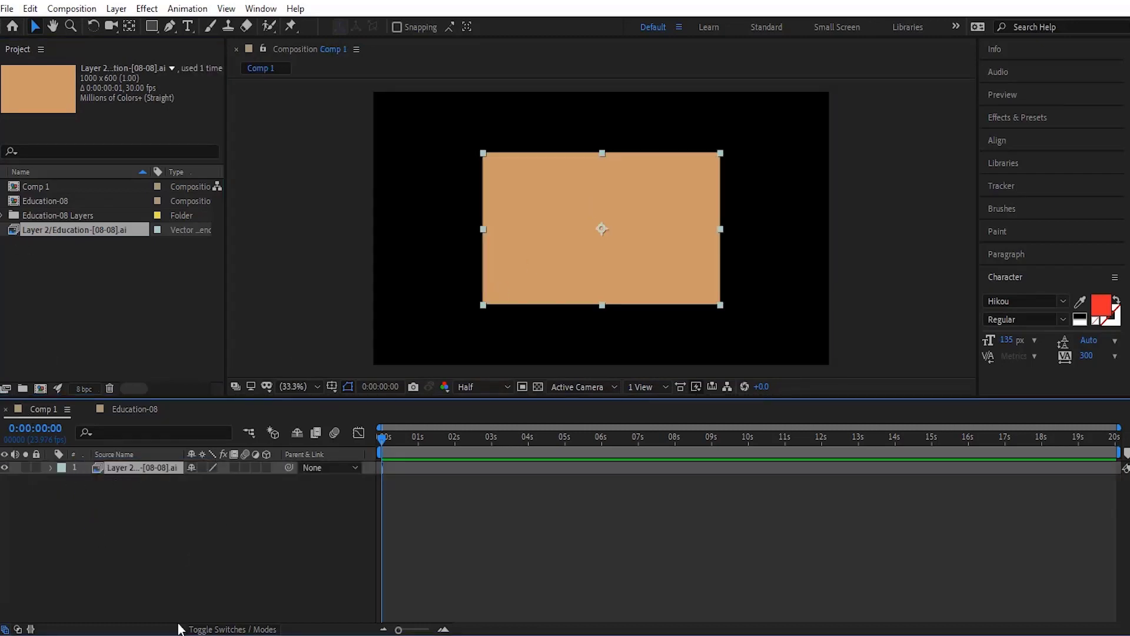
Step: Hide Layer 4 and Layer 3 in the Education-08 composition to compare its Layer 2 with the footage in Comp 1
left_click(13, 201)
left_click(136, 407)
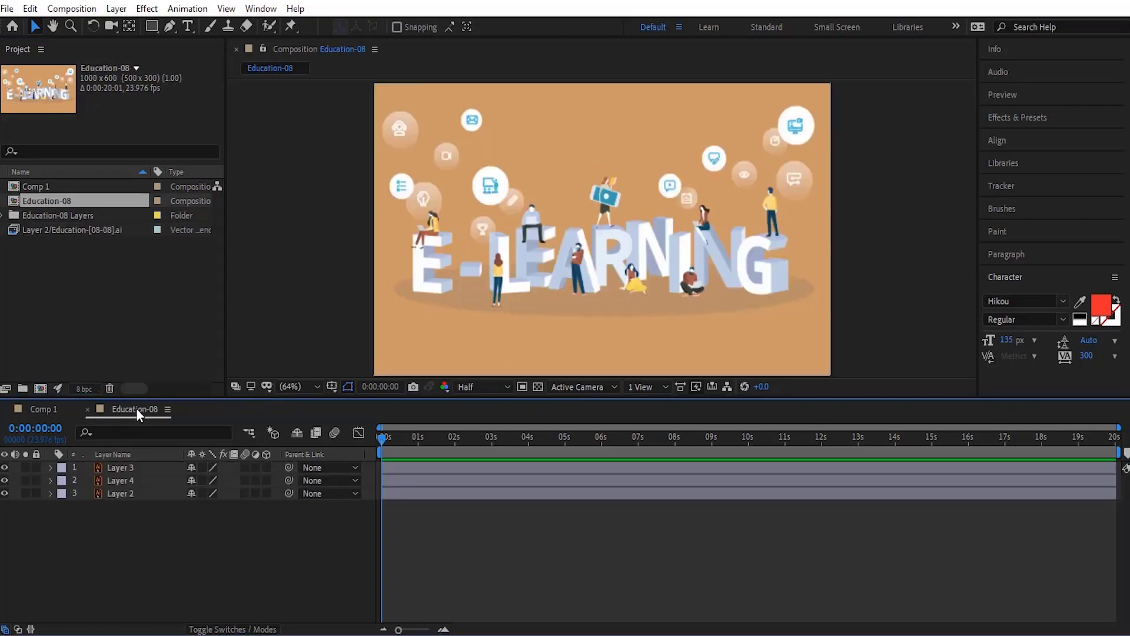
left_click(4, 481)
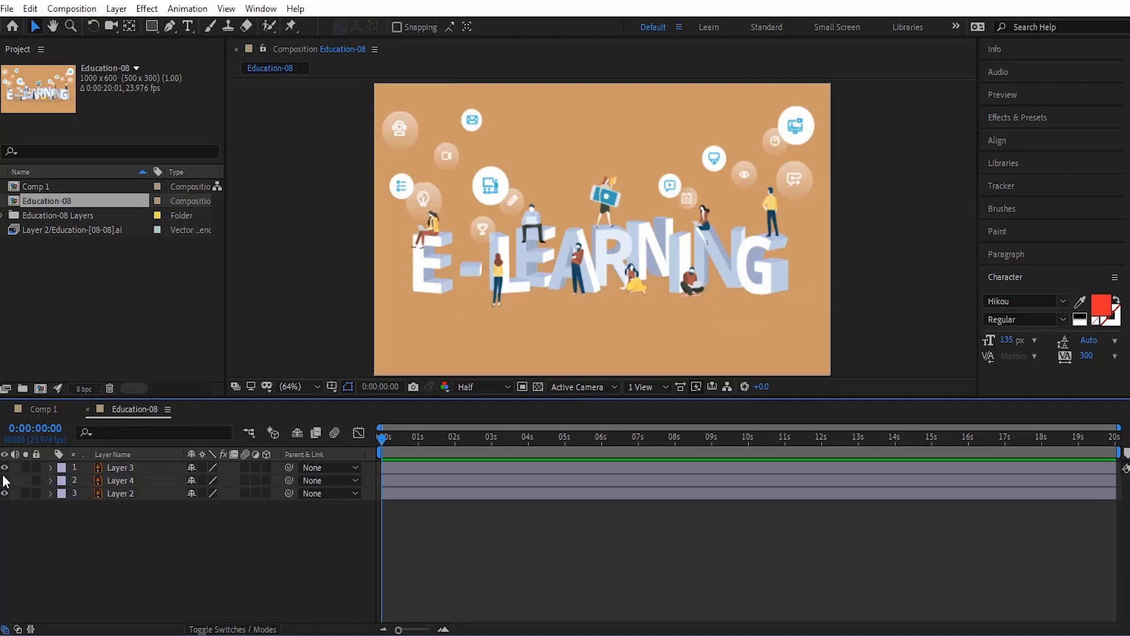
left_click(4, 468)
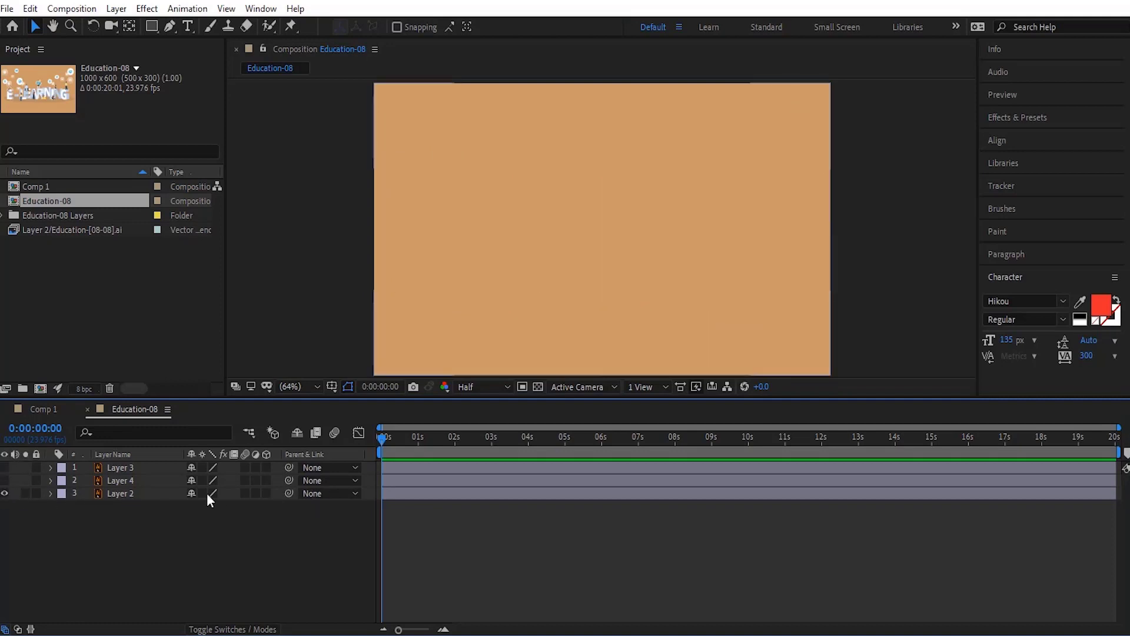
left_click(44, 415)
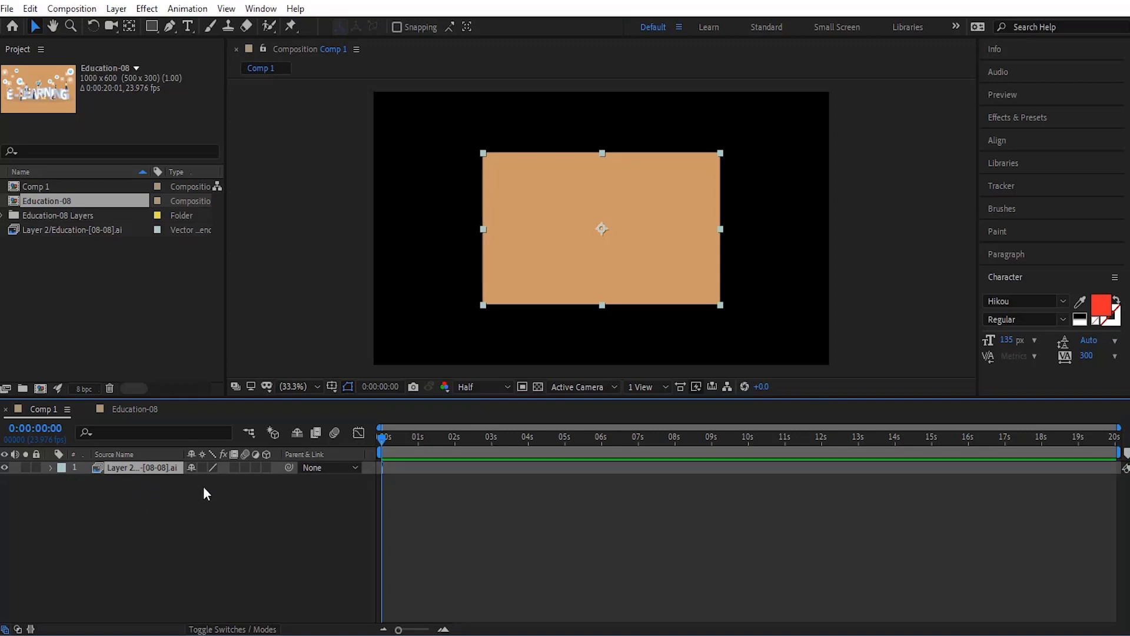
Step: Close the Education-08 composition and delete it, the Education-08 Layers folder and the Layer 2 sequence footage from the project
left_click(113, 412)
left_click(90, 410)
left_click_drag(23, 270, 12, 199)
key("Delete")
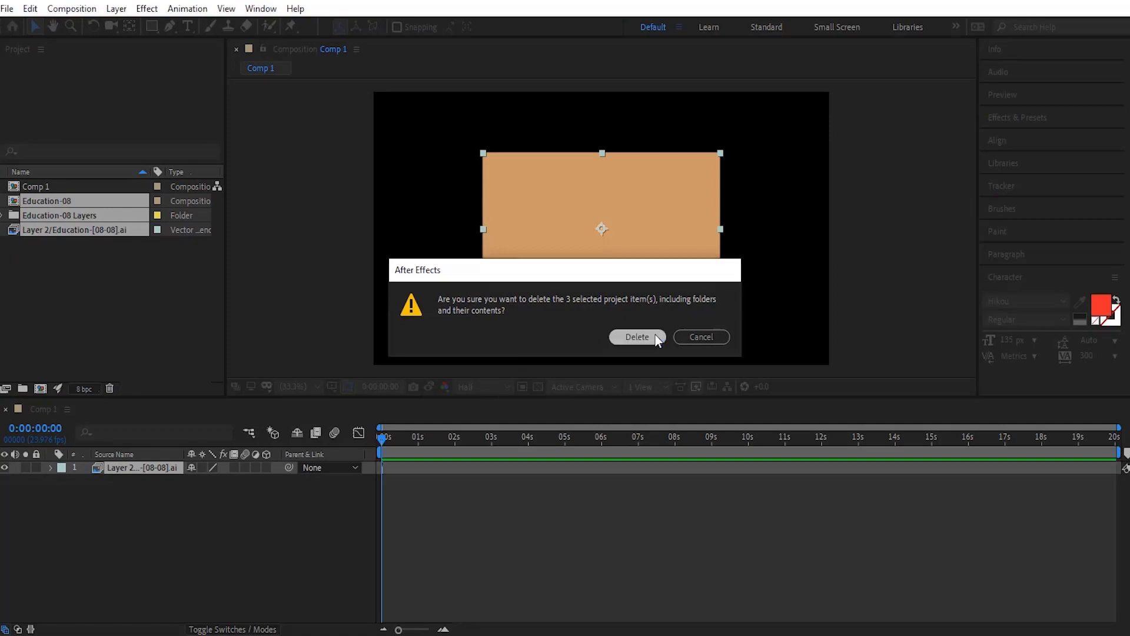
left_click(615, 337)
Step: Switch to Photoshop to examine the layers of 115.psd, and return to After Effects
key("alt+Tab")
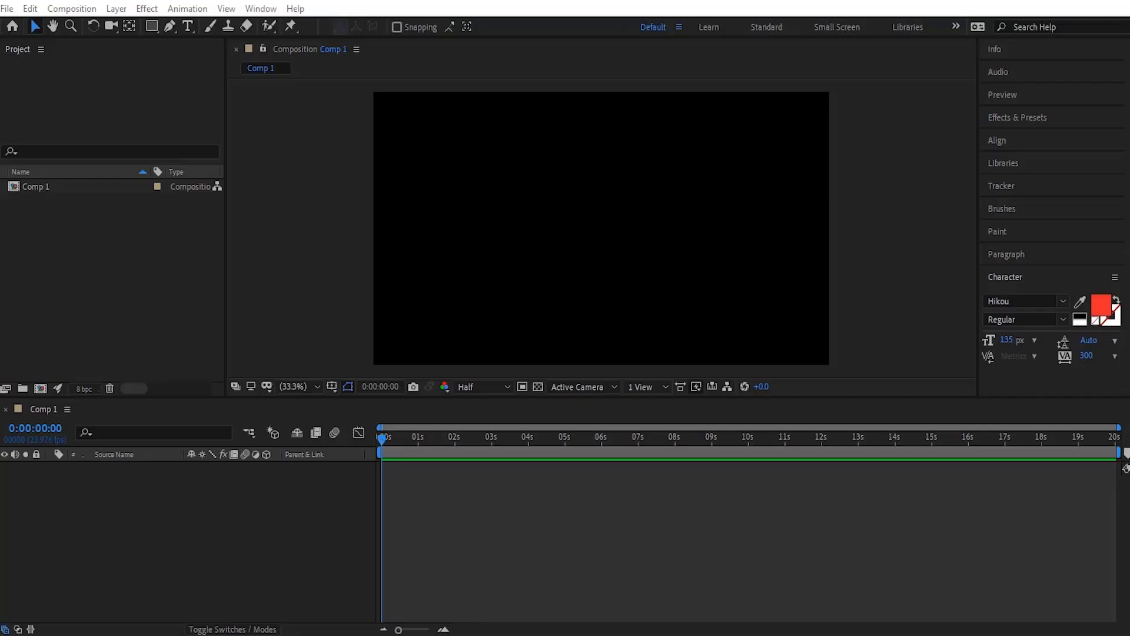
left_click(177, 333)
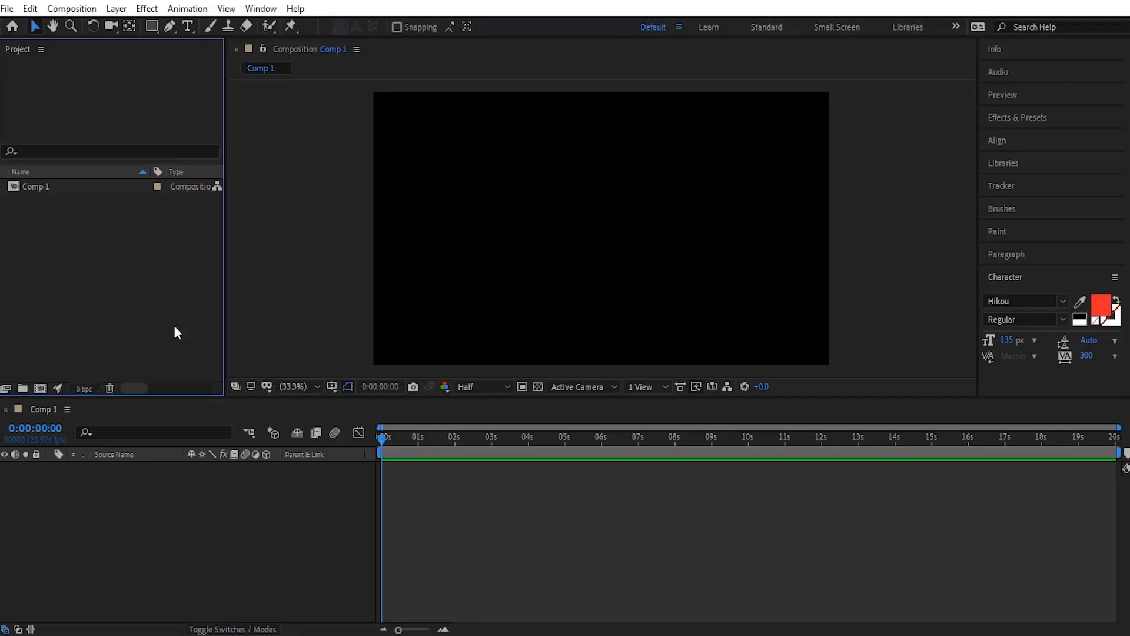
Step: Import 115.psd as Footage with Merged Layers
double_click(123, 264)
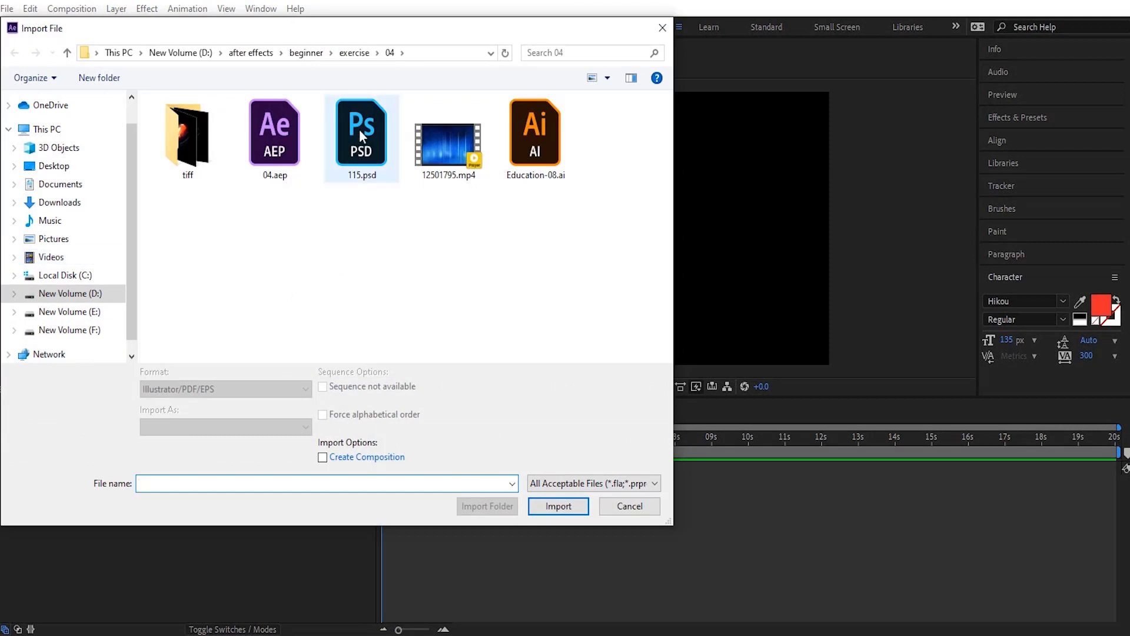
left_click(360, 132)
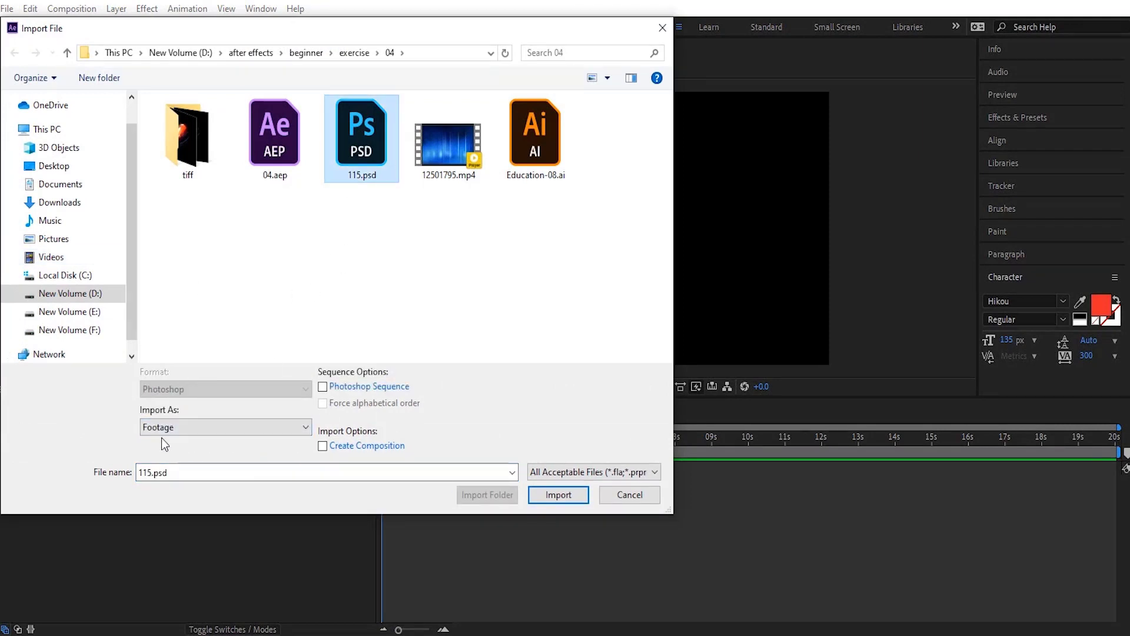
left_click(554, 495)
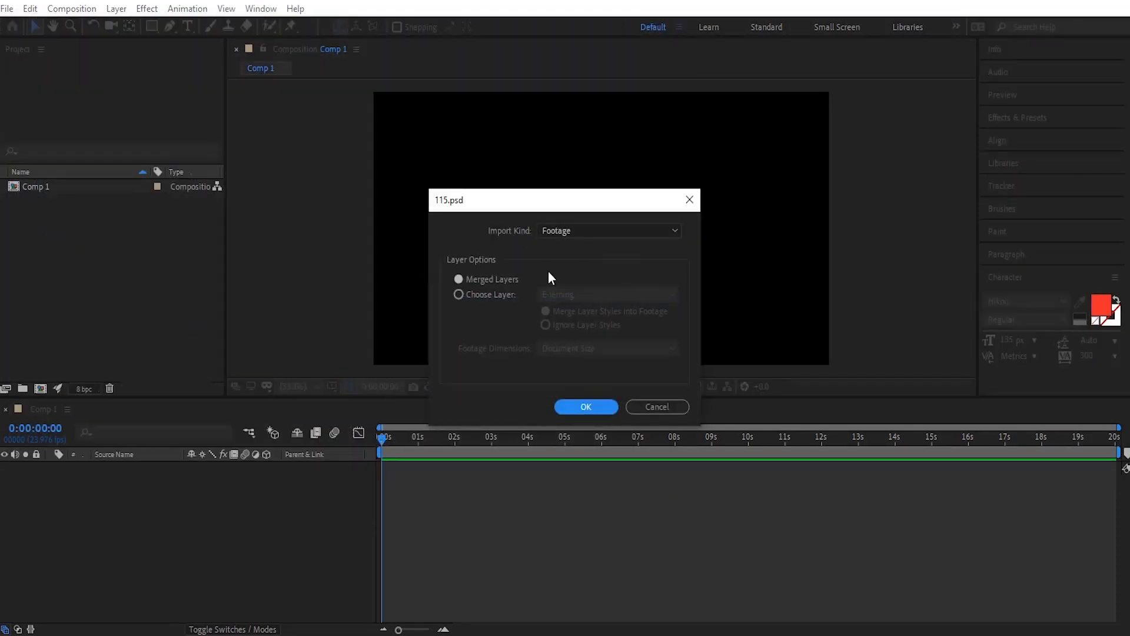
left_click(492, 294)
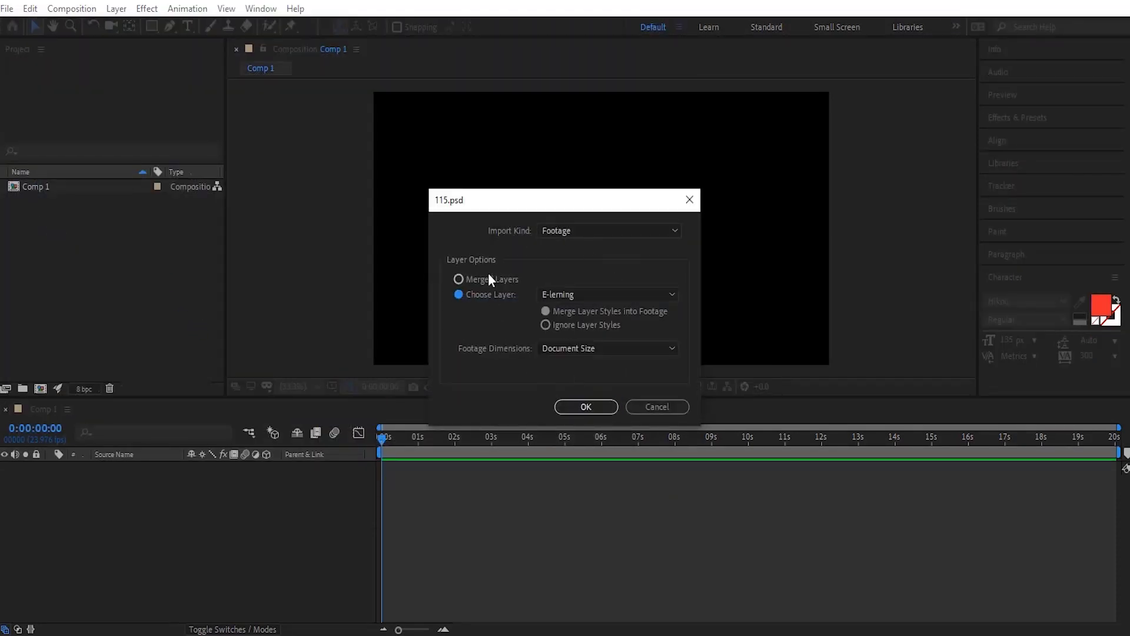
left_click(495, 276)
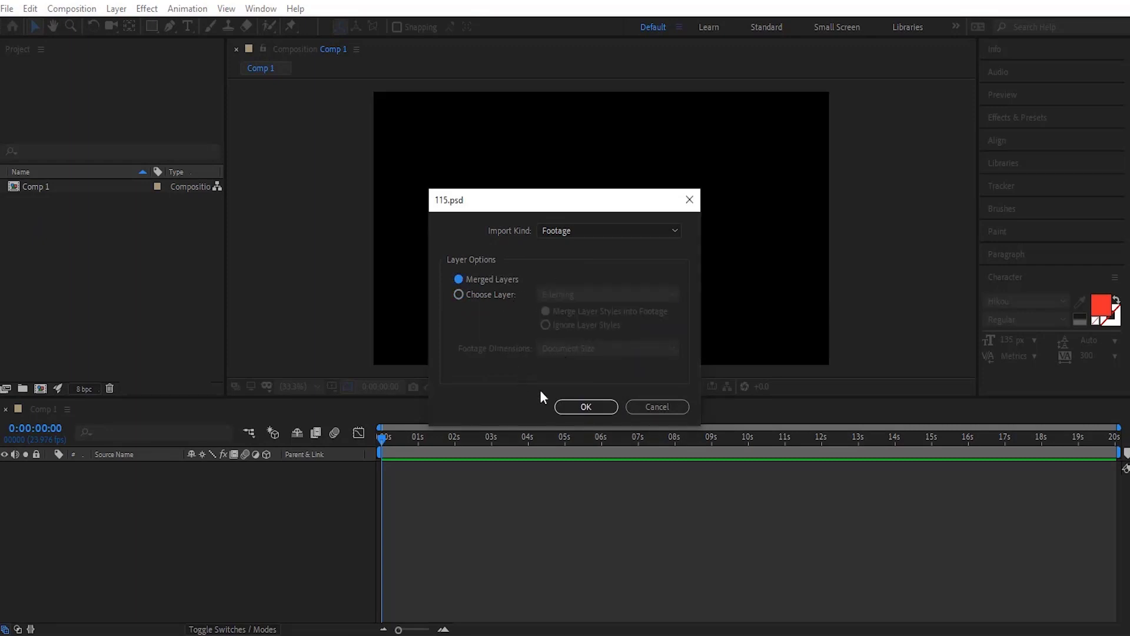
left_click(585, 406)
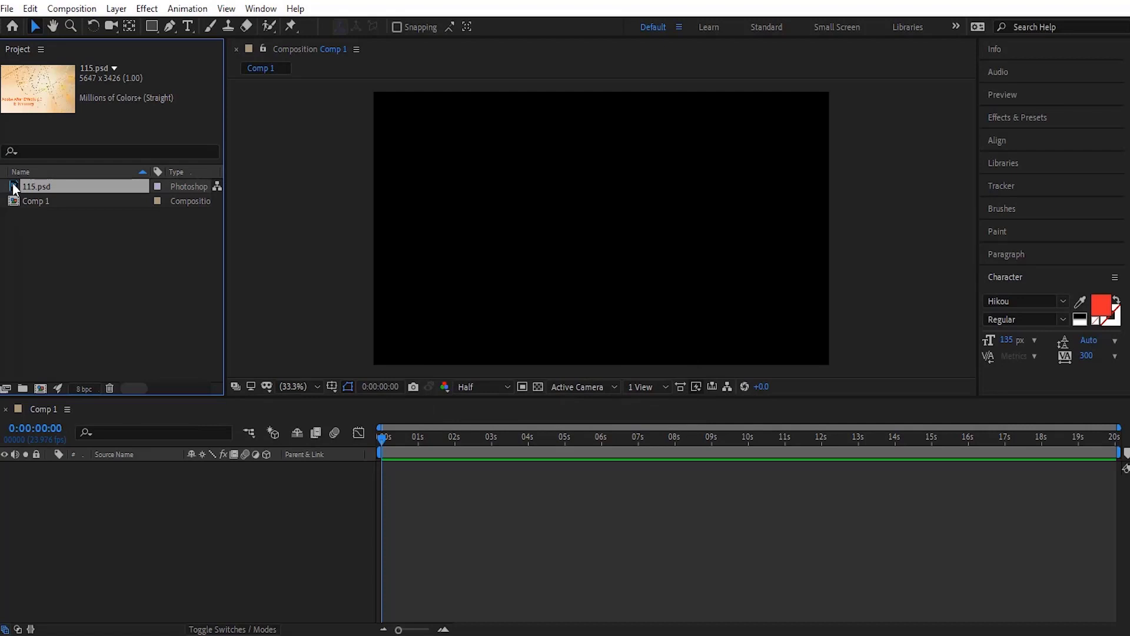
Step: Add 115.psd to the Comp 1 timeline and set its scale to 33%
left_click_drag(13, 187, 68, 510)
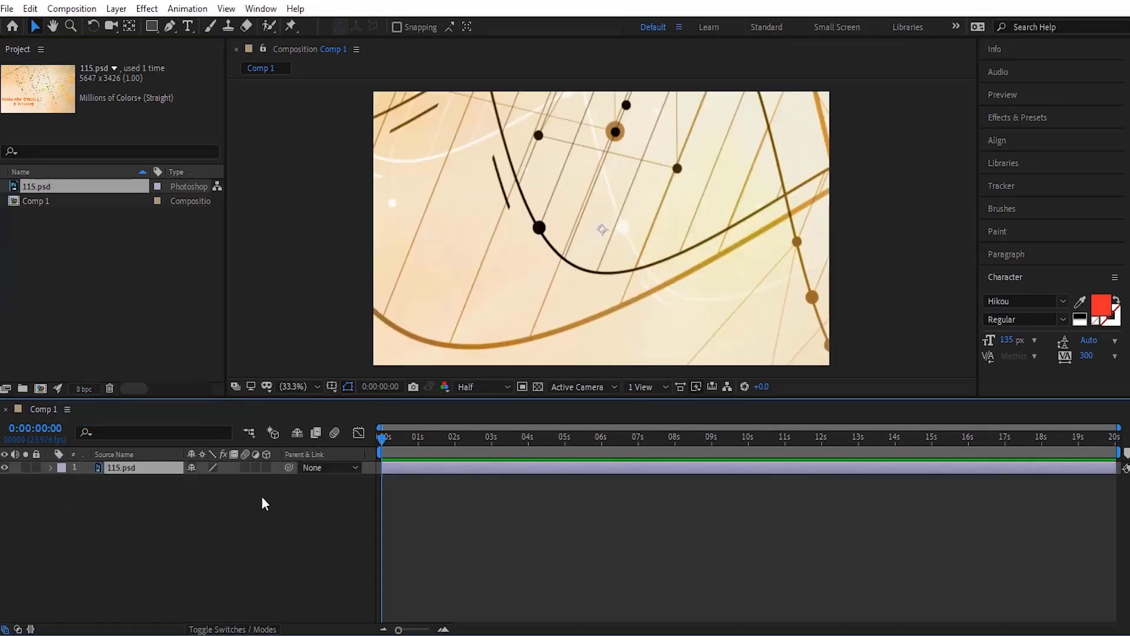
key("s")
left_click_drag(213, 480, 183, 496)
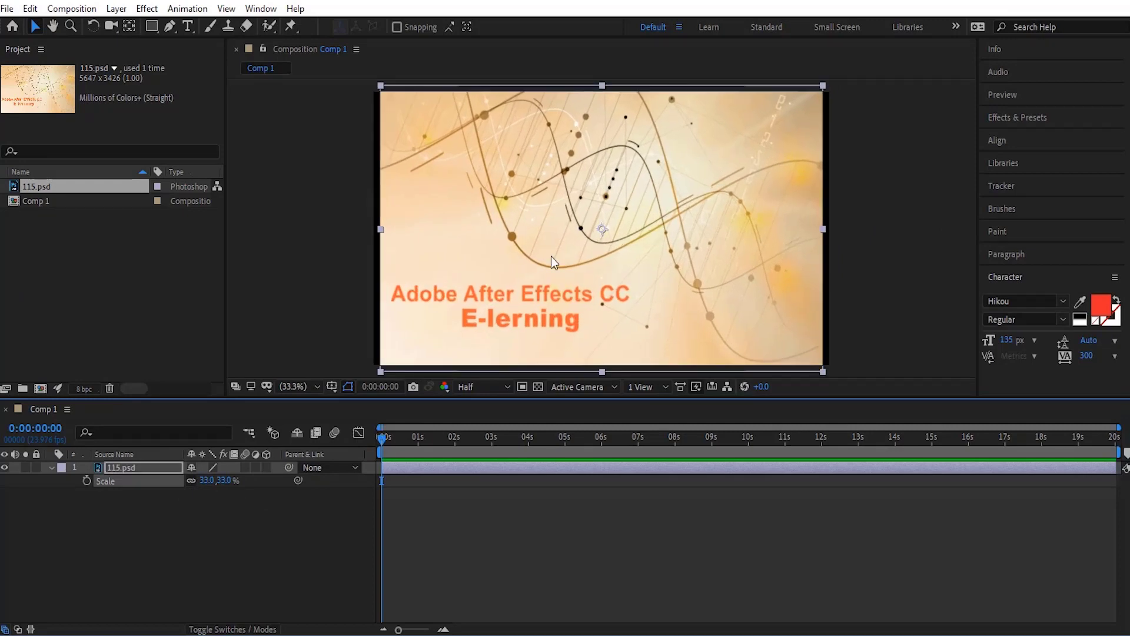
Step: Toggle the 115.psd layer's visibility off and on to check its merged content, and select 115.psd in the project
left_click(4, 468)
left_click(4, 468)
left_click(22, 189)
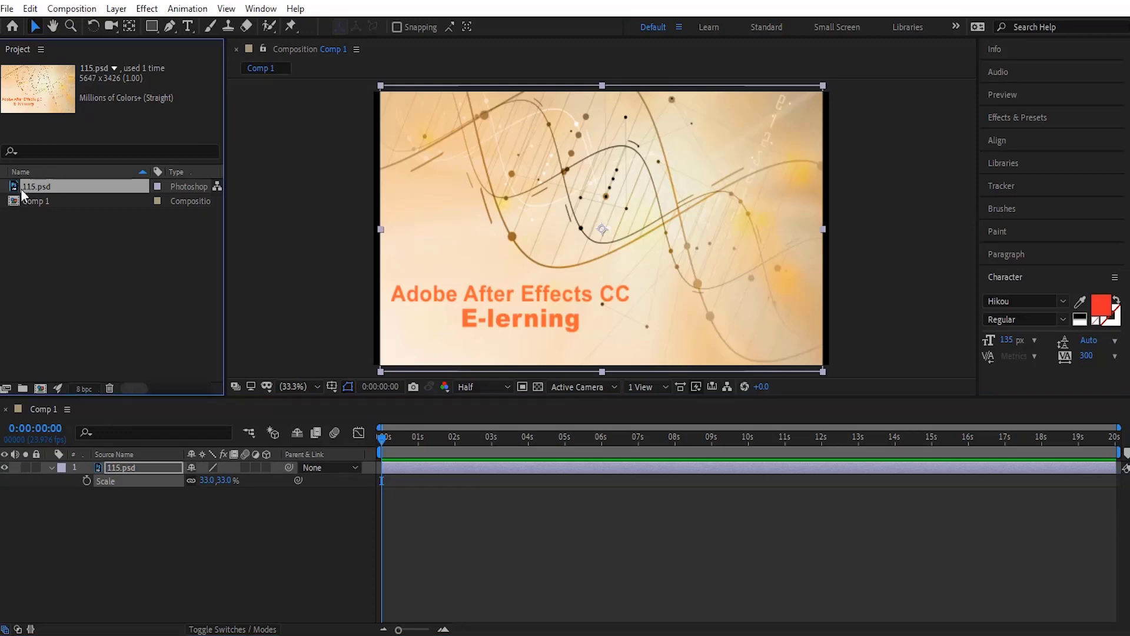
Step: Delete 115.psd from the project and reimport it as Composition - Retain Layer Sizes with Editable Layer Styles
key("Delete")
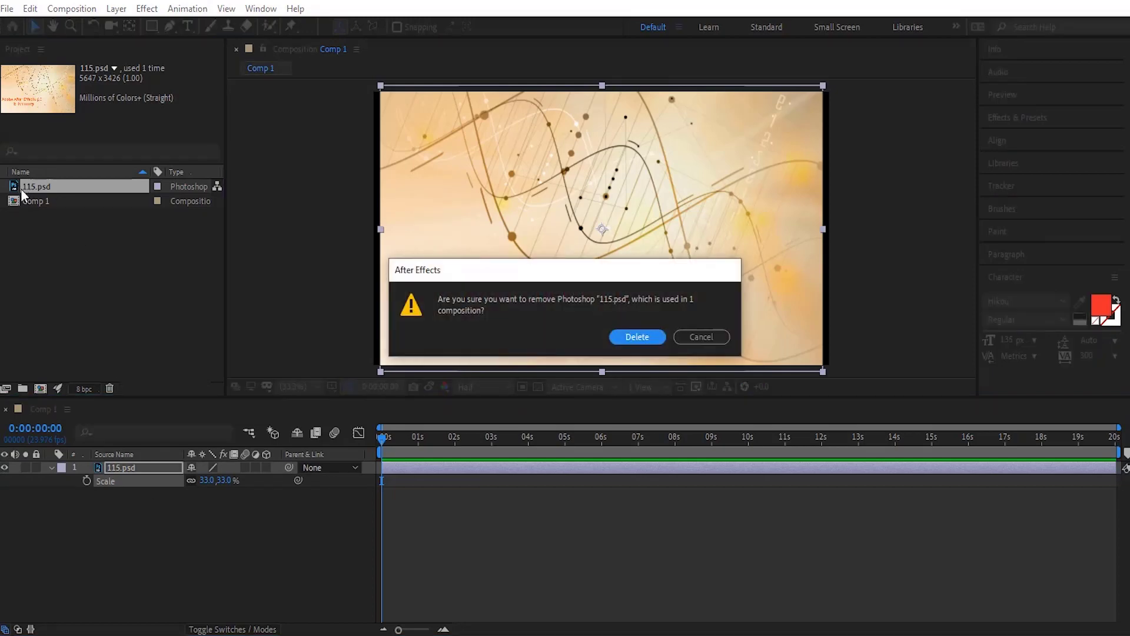
left_click(637, 336)
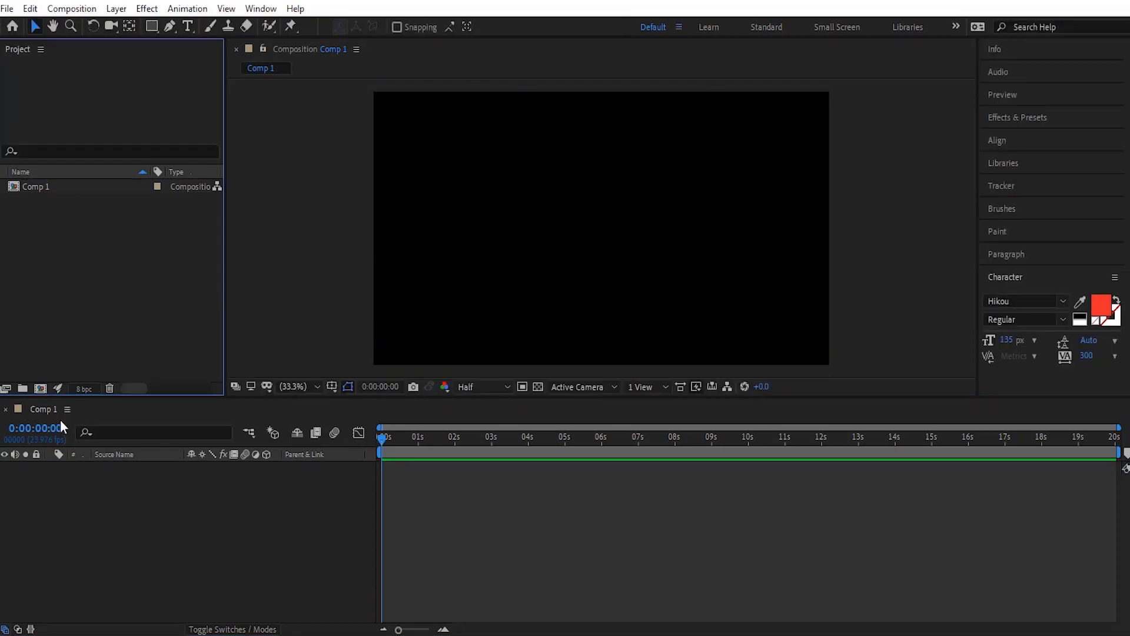
double_click(65, 260)
left_click(365, 121)
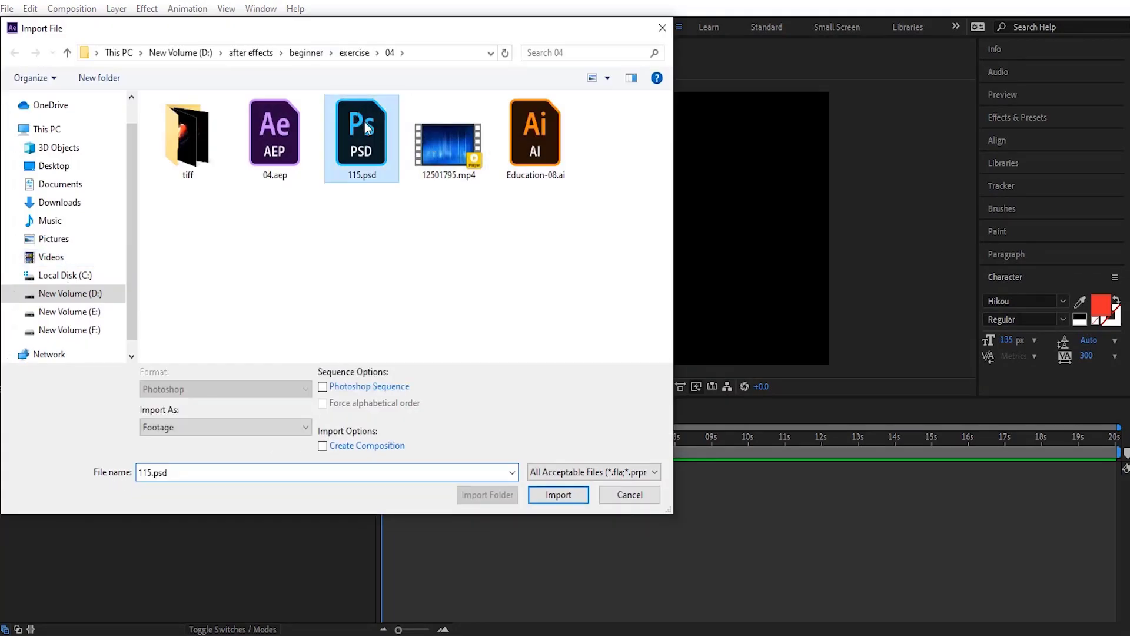
left_click(256, 424)
left_click(253, 454)
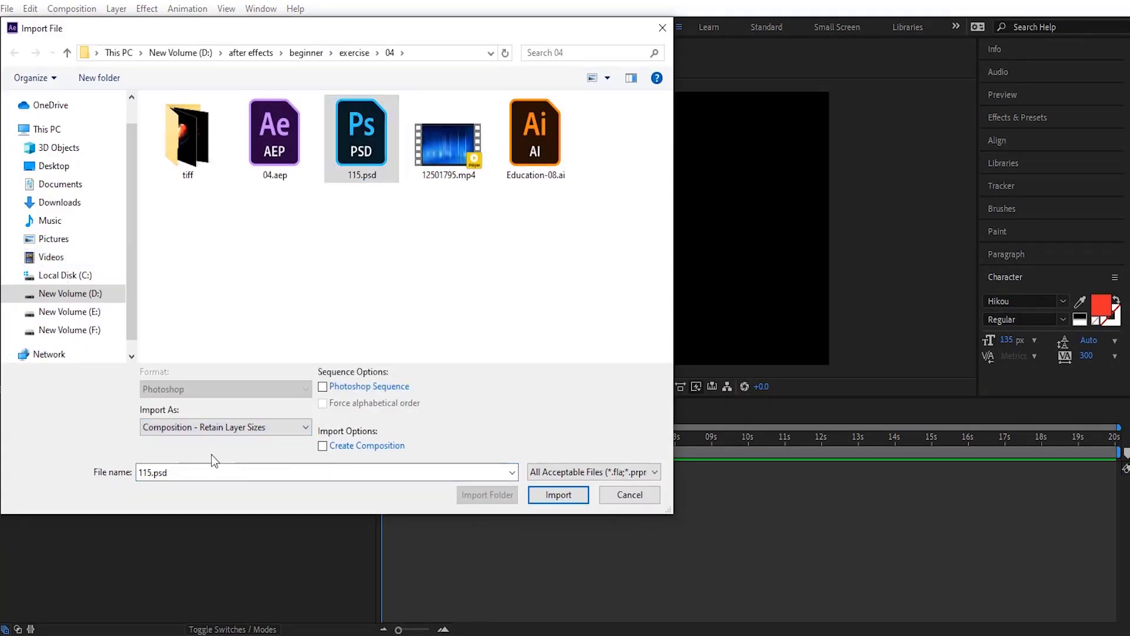
left_click(576, 500)
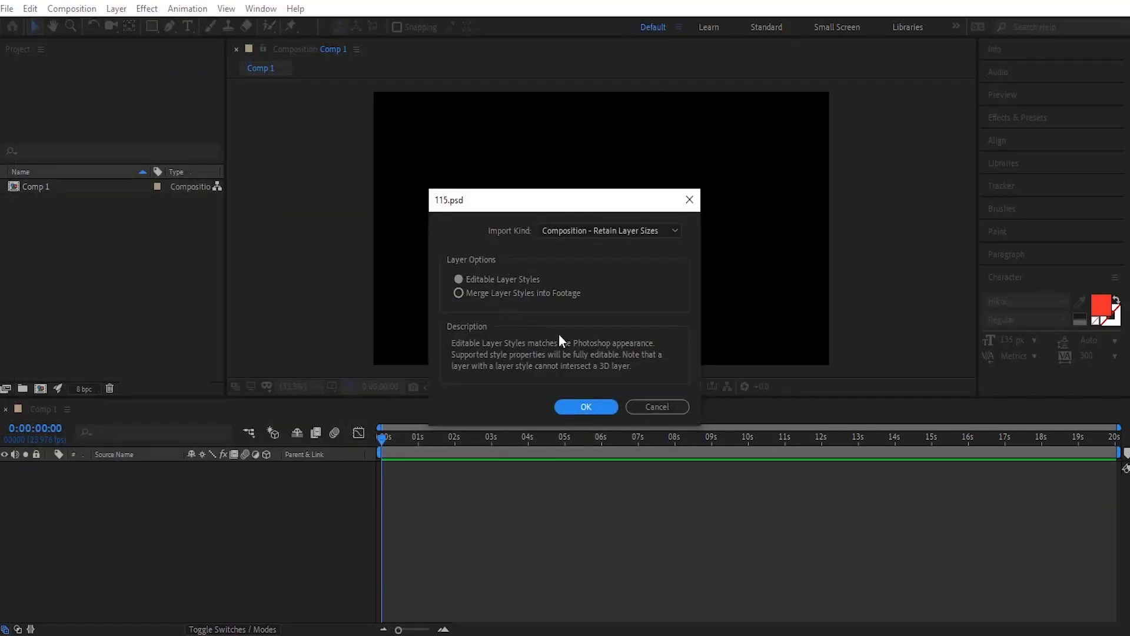
left_click(607, 412)
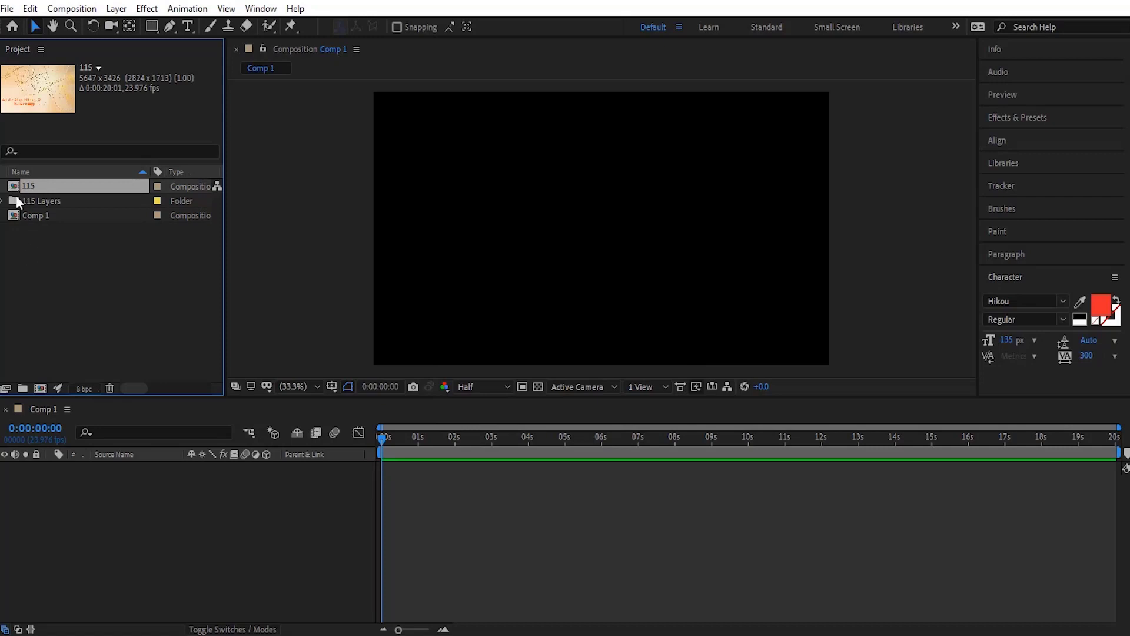
Step: Open the 115 composition and check its separate layers by toggling E-lerning and Adobe After Effects CC off and on
left_click(3, 201)
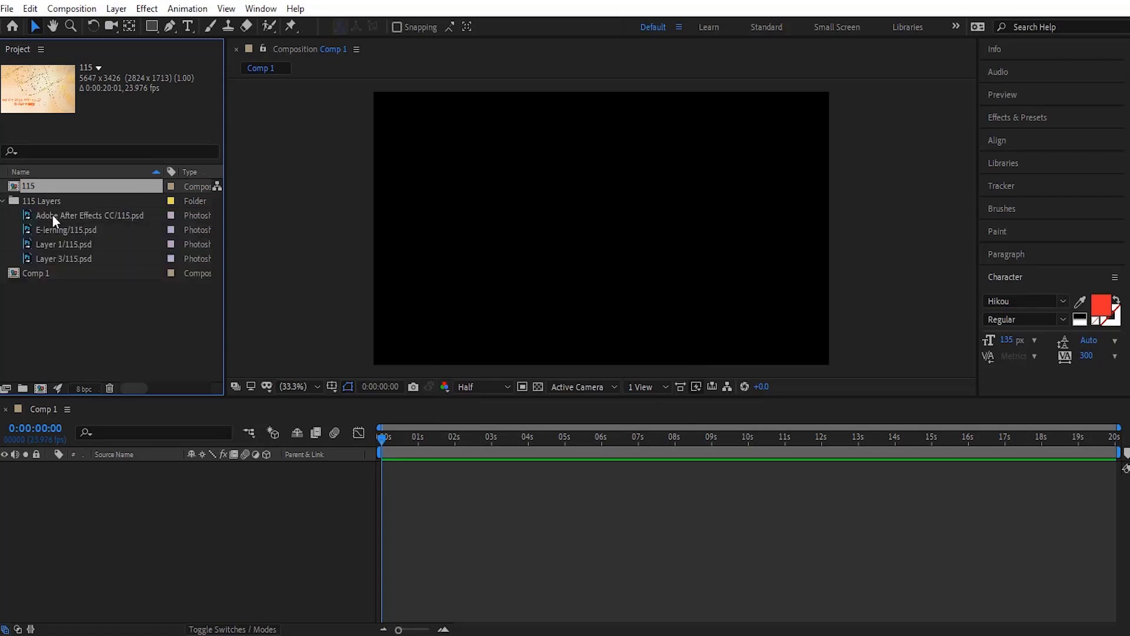
double_click(13, 186)
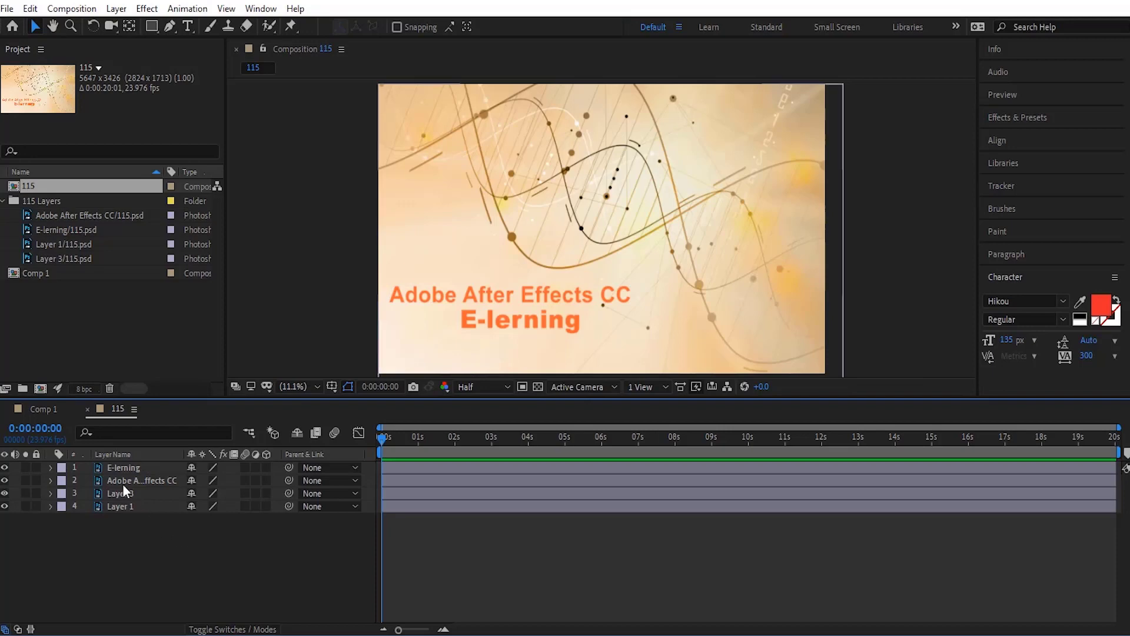
left_click(114, 468)
left_click(4, 468)
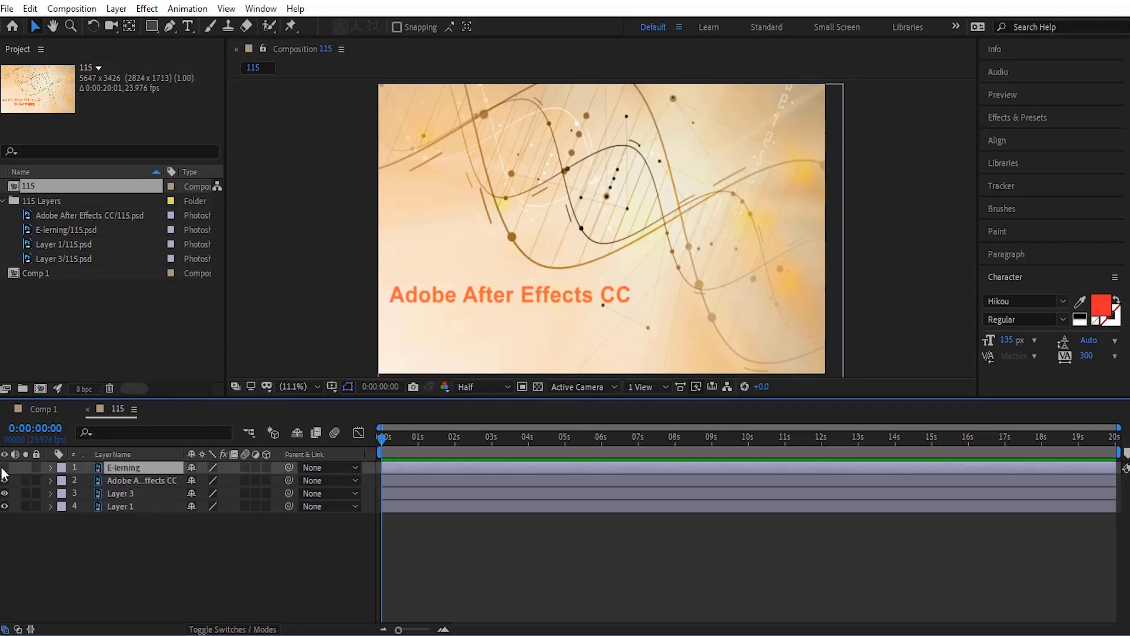
left_click(4, 468)
left_click(111, 482)
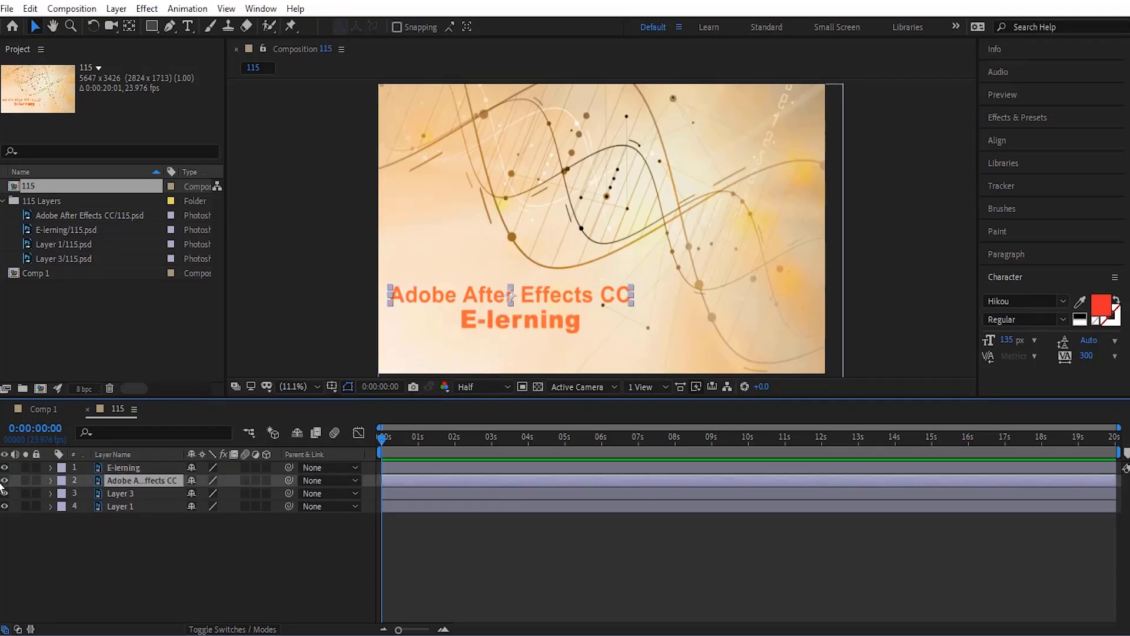
left_click(4, 481)
left_click(4, 480)
Step: Display the blending modes of the 115 composition's layers, and return to Comp 1
left_click(236, 630)
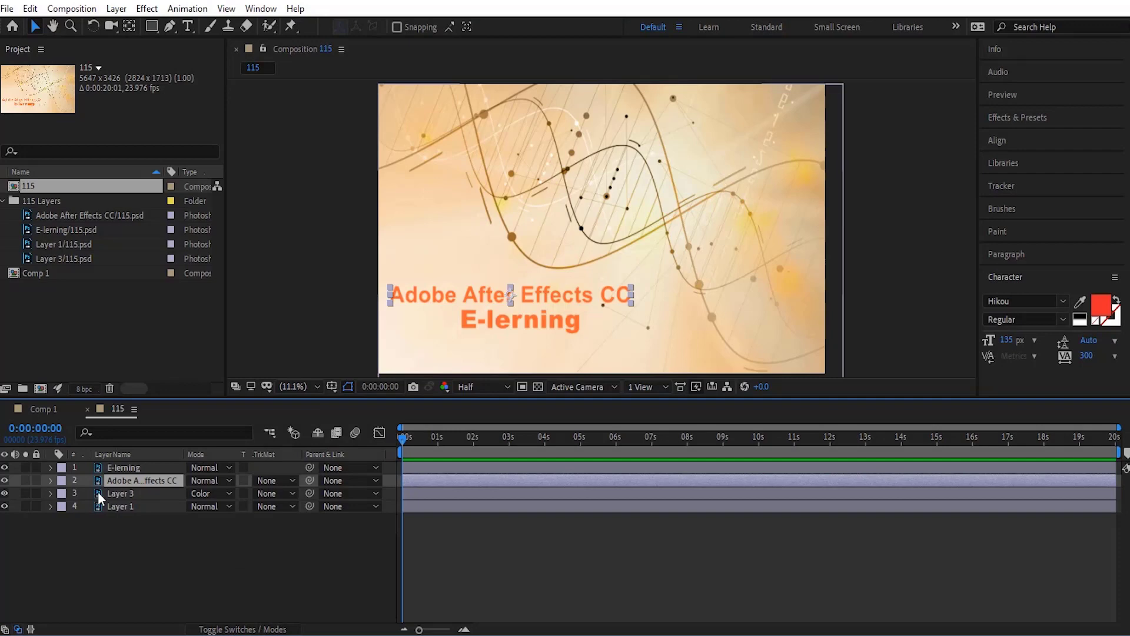
left_click(3, 202)
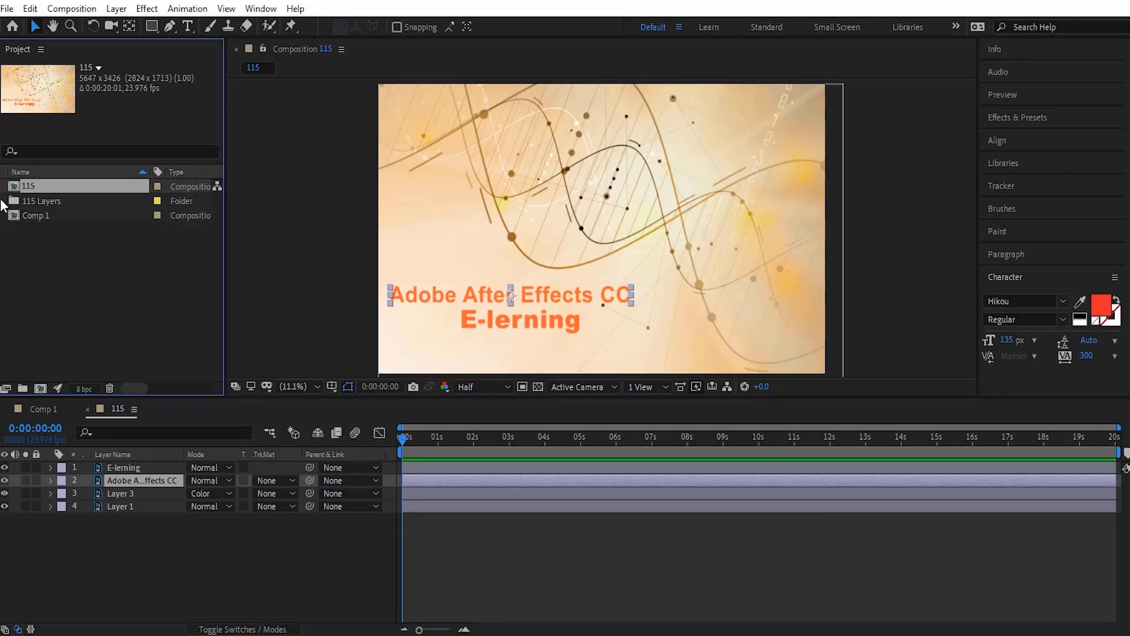
left_click(39, 407)
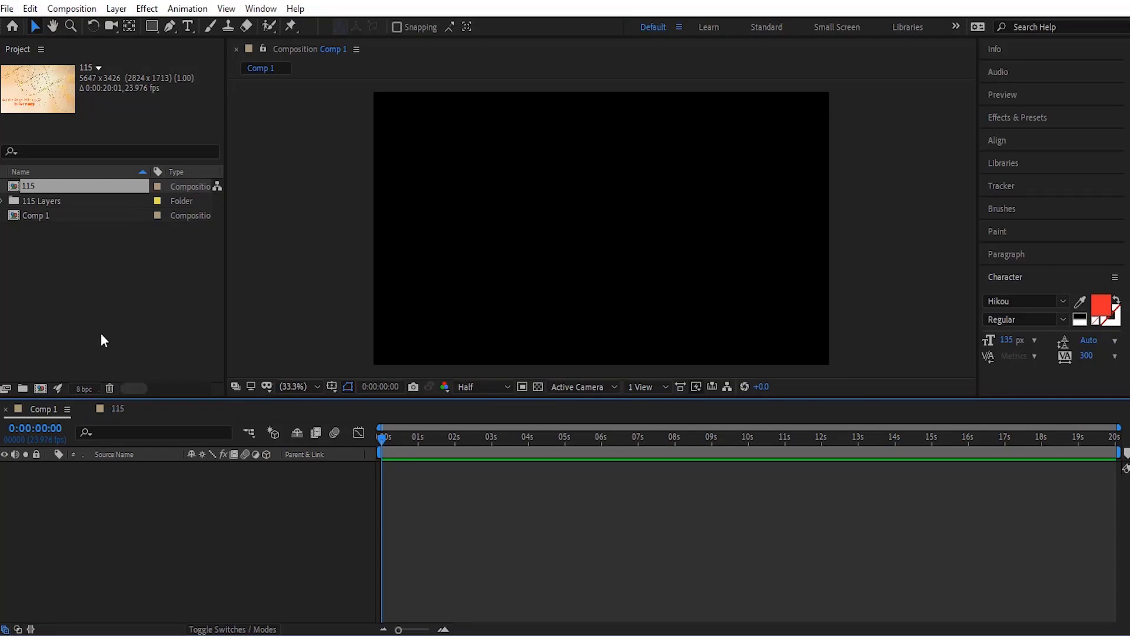
Step: Import all images in the tiff folder as a TIFF Sequence in Footage form with Straight - Unmatted alpha
double_click(135, 293)
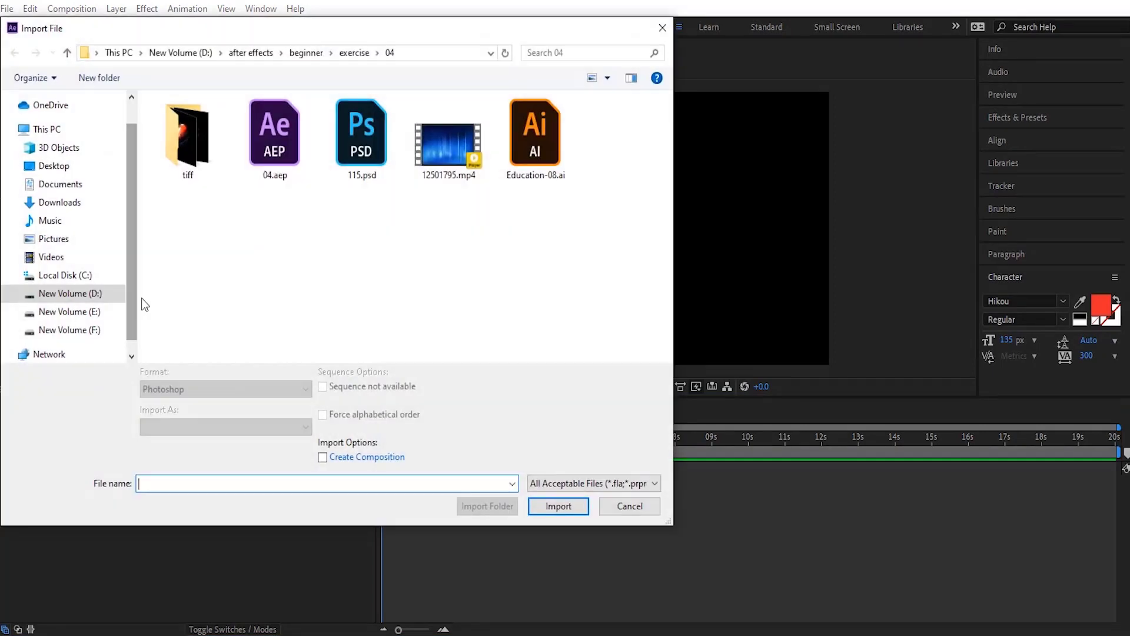
double_click(179, 148)
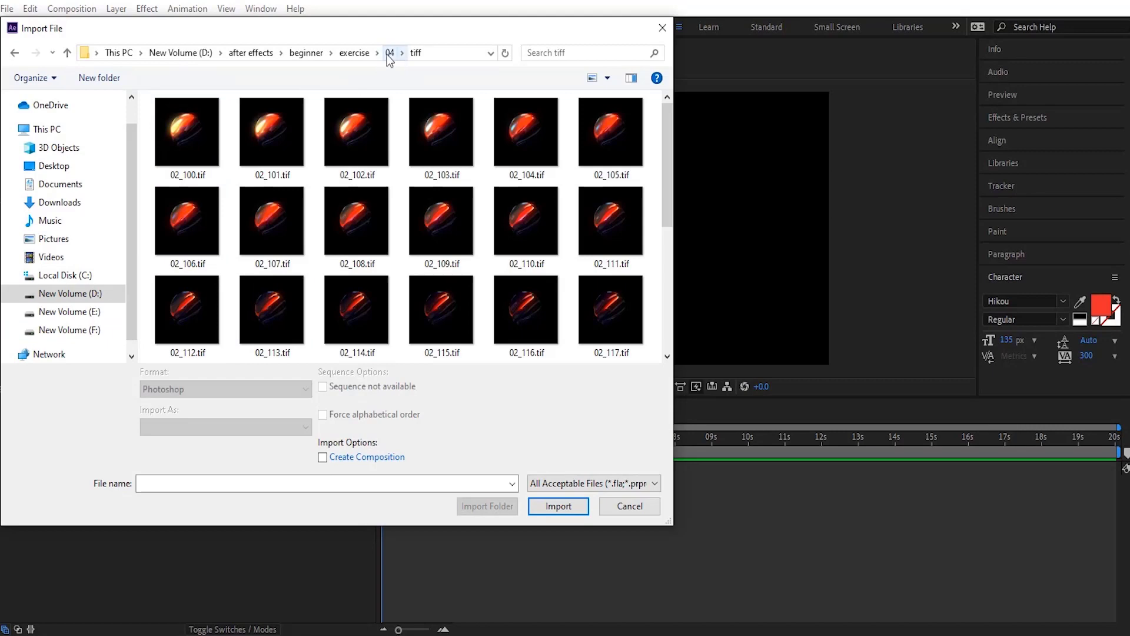
key("ctrl+a")
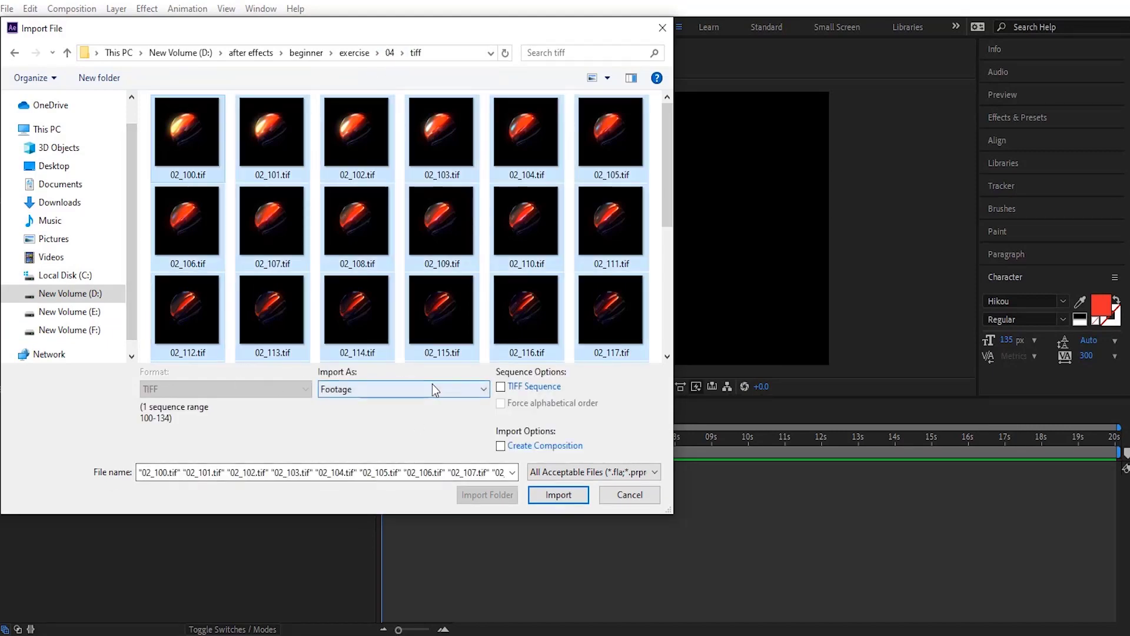
left_click(444, 394)
left_click(444, 397)
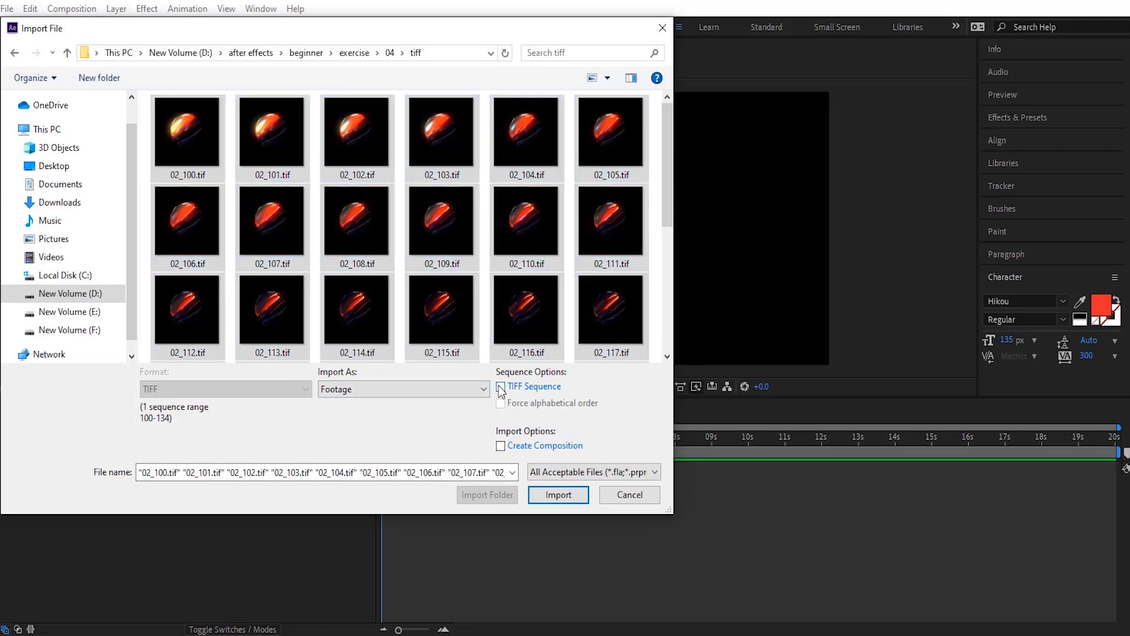
left_click(558, 494)
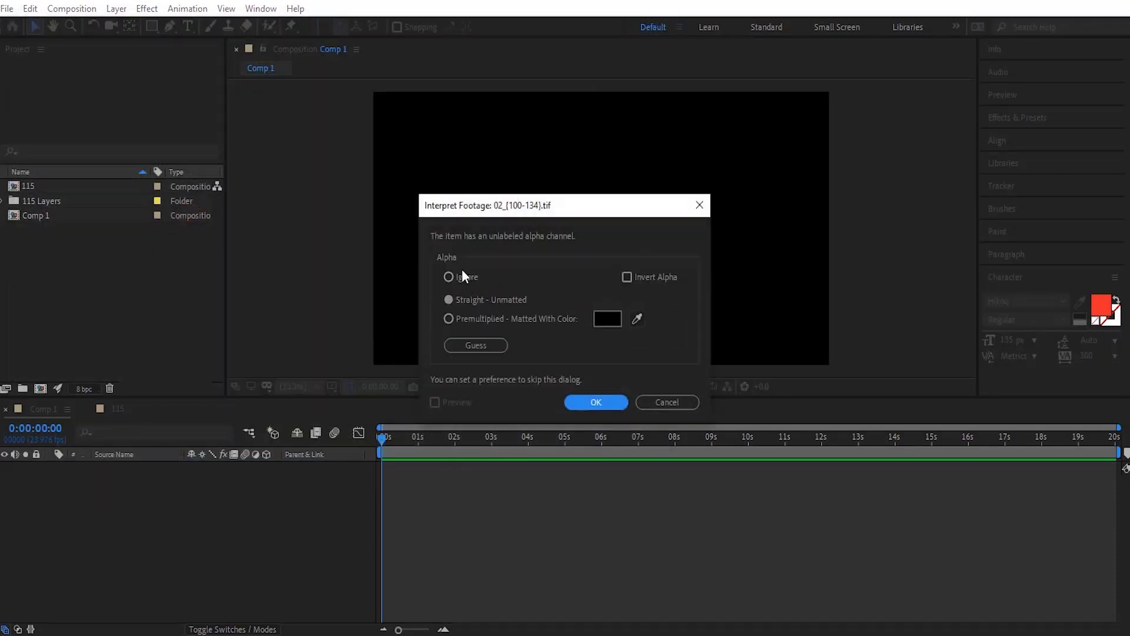
left_click(594, 402)
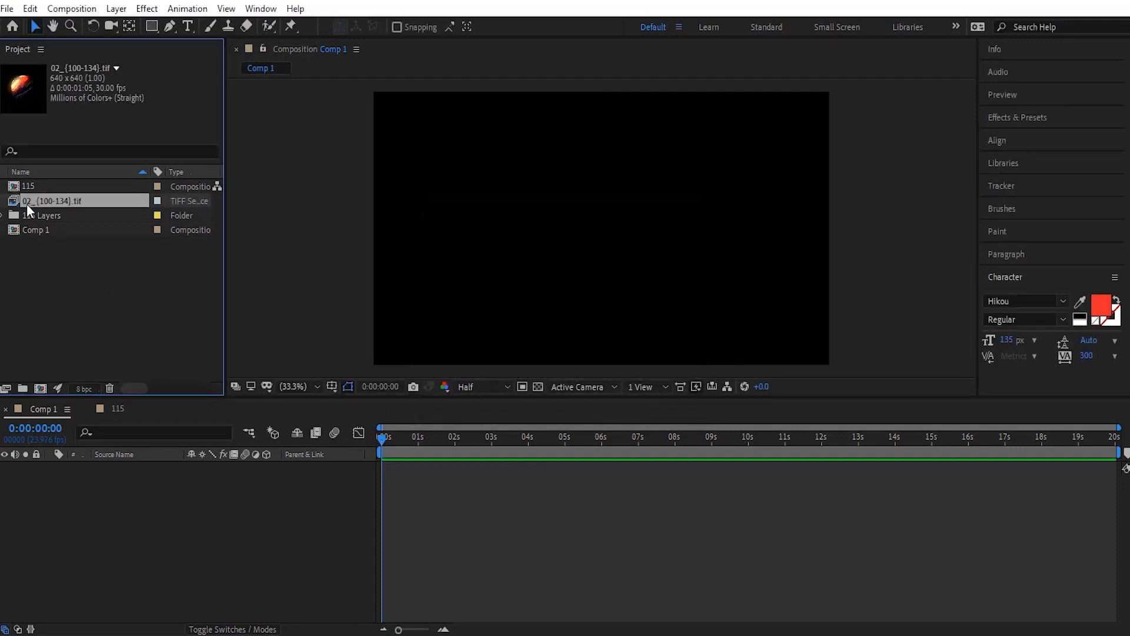
Step: Add the 02_{100-134}.tif sequence to the Comp 1 timeline and scrub through its start to preview it
left_click_drag(15, 199, 74, 477)
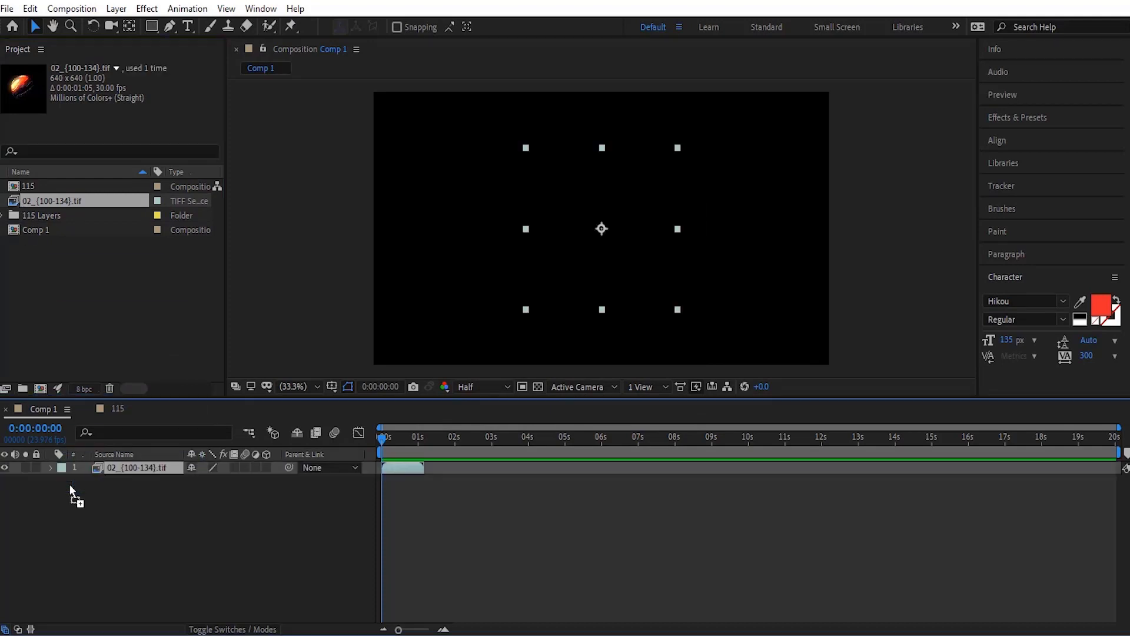
mouse_move(380, 439)
left_mouse_down()
mouse_move(421, 445)
mouse_move(381, 450)
left_mouse_up()
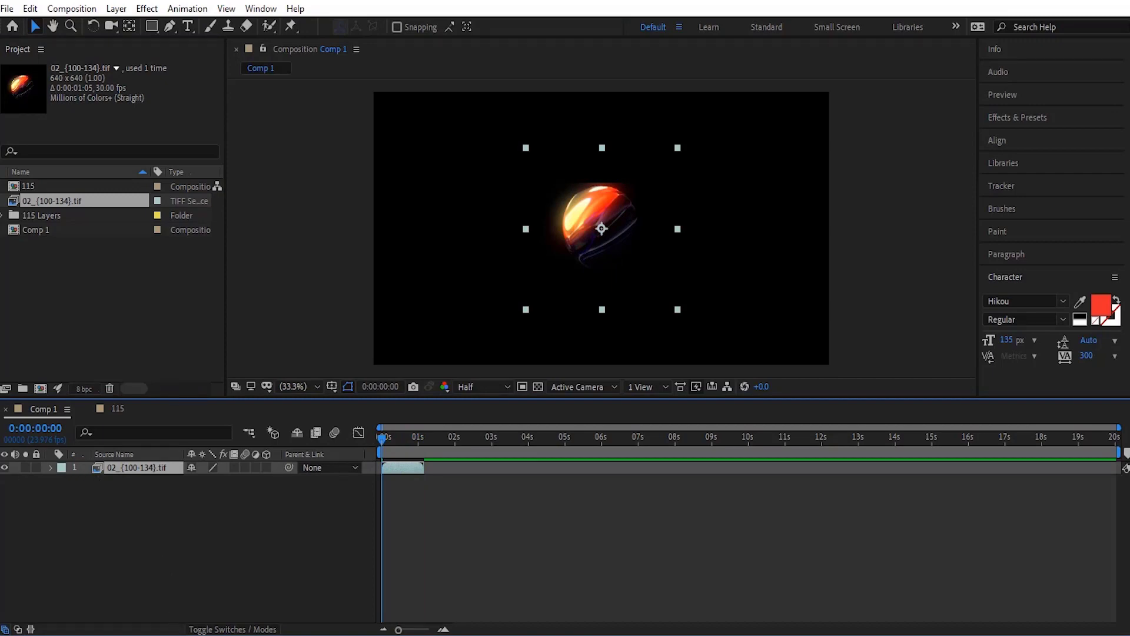
double_click(97, 275)
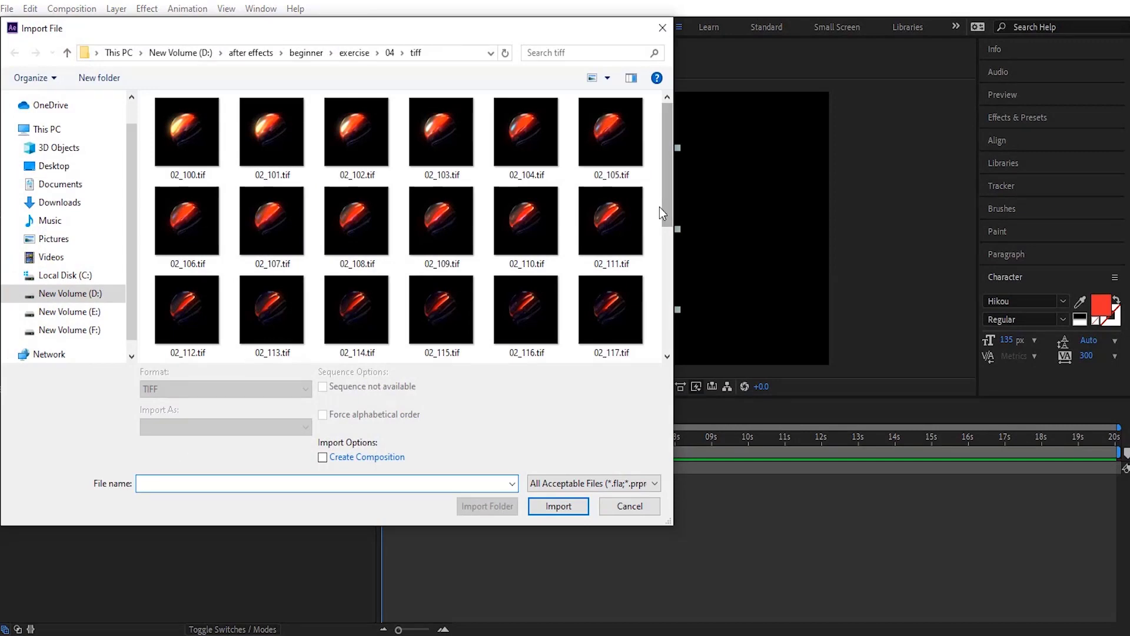
mouse_move(667, 188)
left_mouse_down()
mouse_move(663, 369)
mouse_move(659, 196)
left_mouse_up()
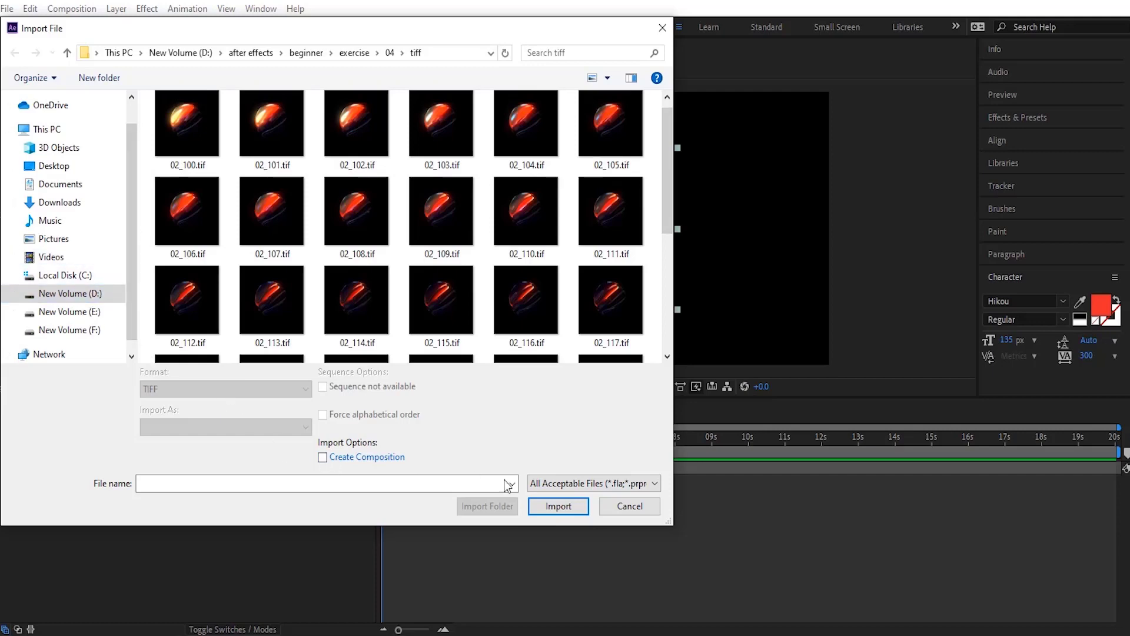
left_click(558, 507)
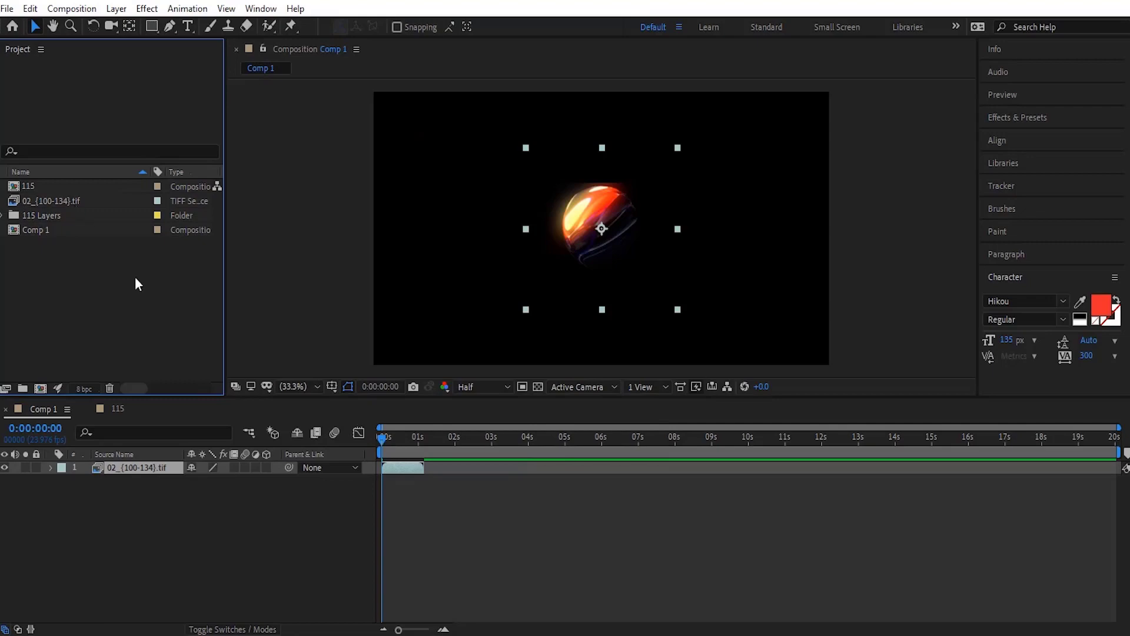
Step: Move the playhead to 0:00:00:05 and import all tiff folder images as separate Footage with Create Composition enabled and Straight - Unmatted alpha
mouse_move(382, 436)
left_mouse_down()
mouse_move(426, 437)
mouse_move(389, 440)
left_mouse_up()
double_click(6, 283)
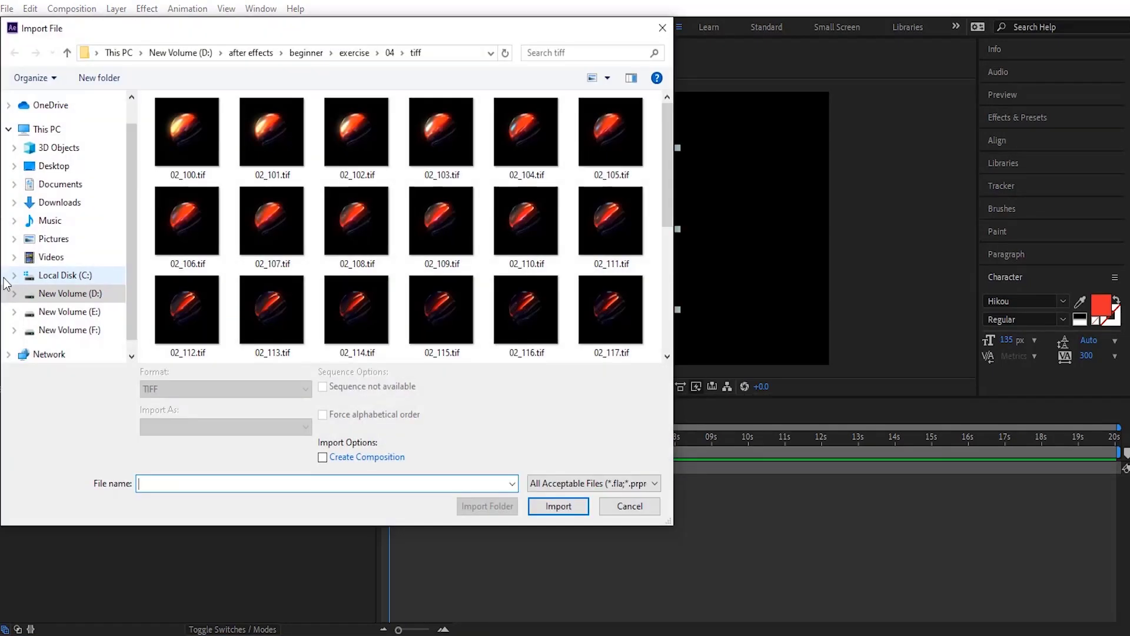
left_click(322, 458)
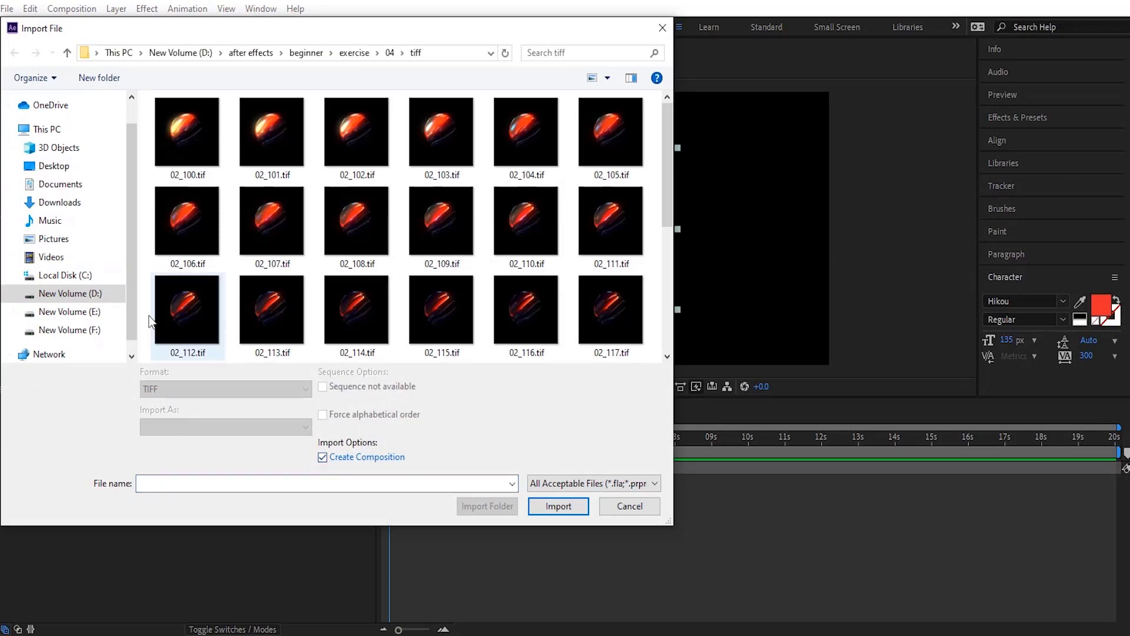
key("ctrl+a")
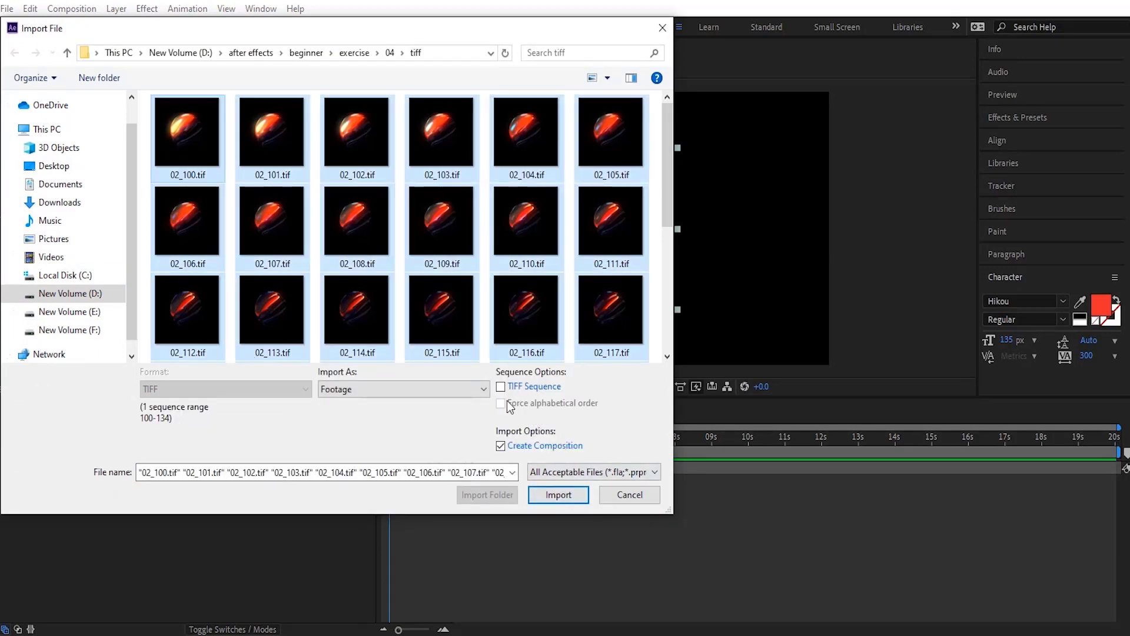
left_click(563, 496)
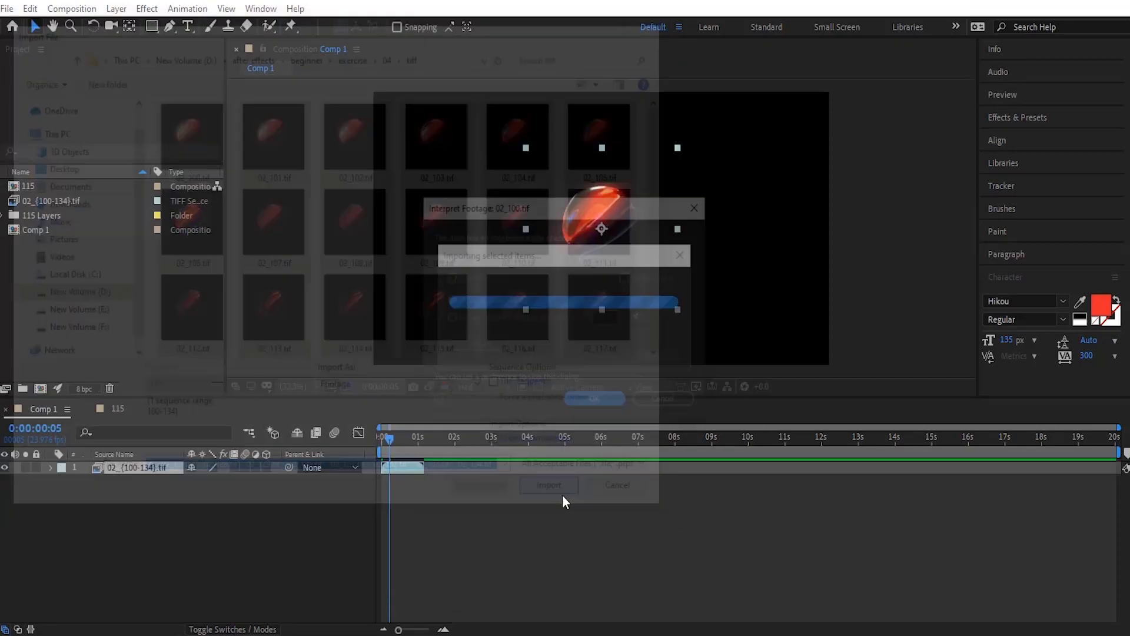
left_click(584, 402)
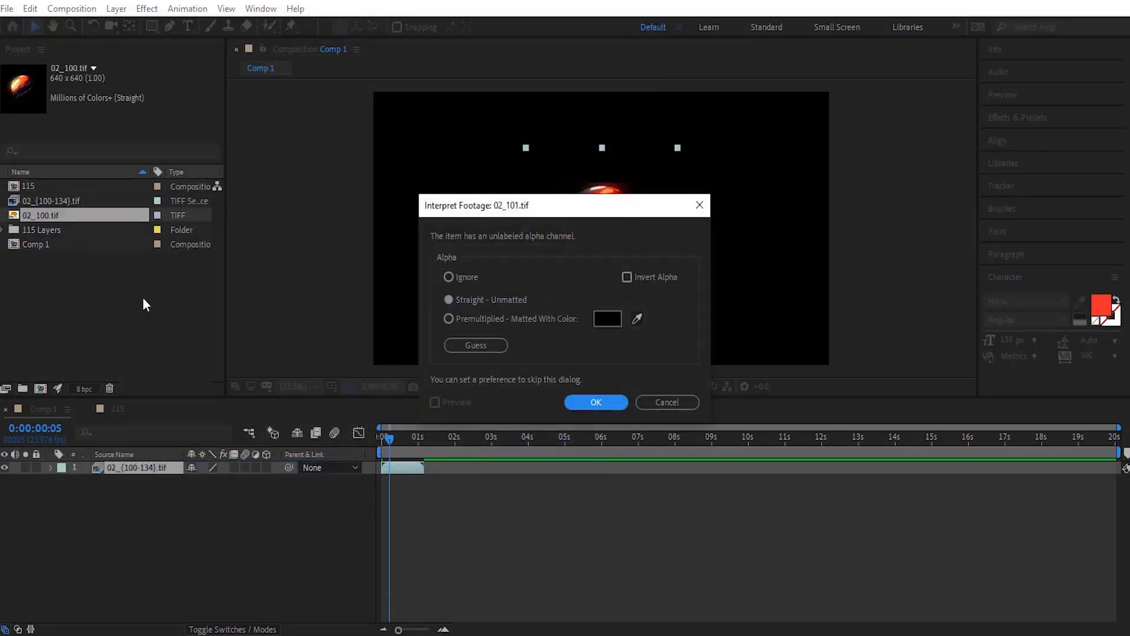
left_click(596, 402)
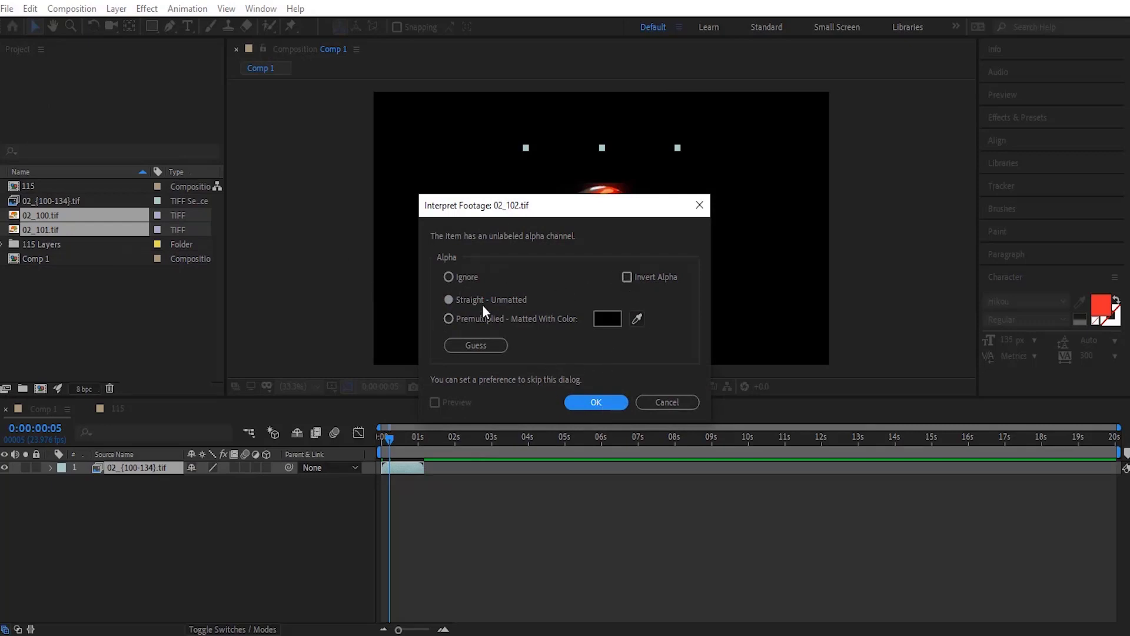
left_click(595, 402)
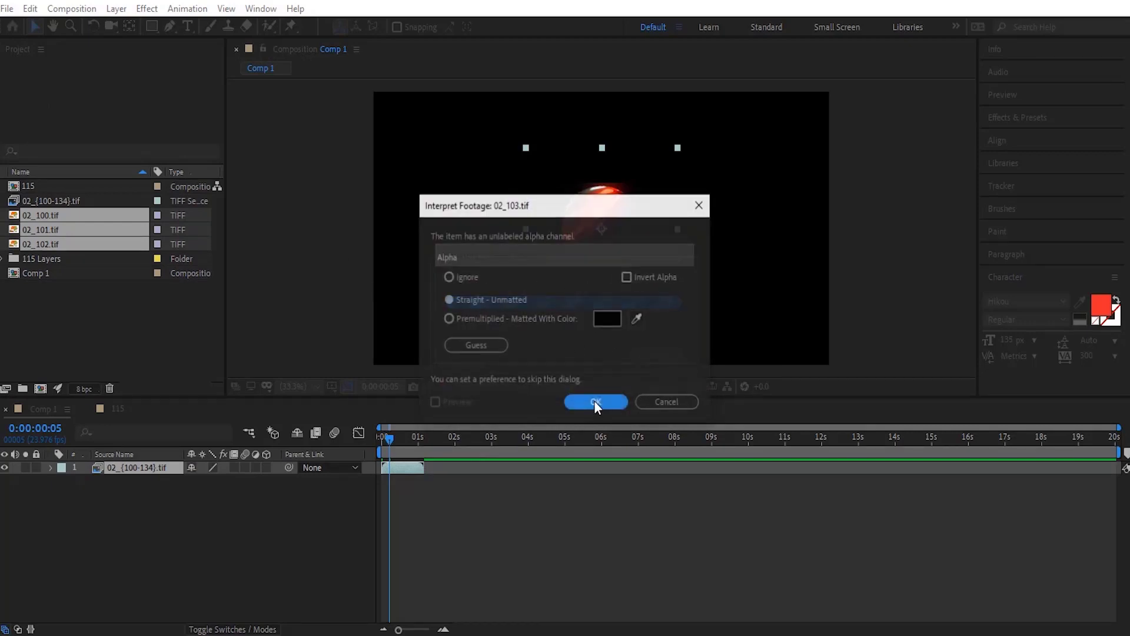